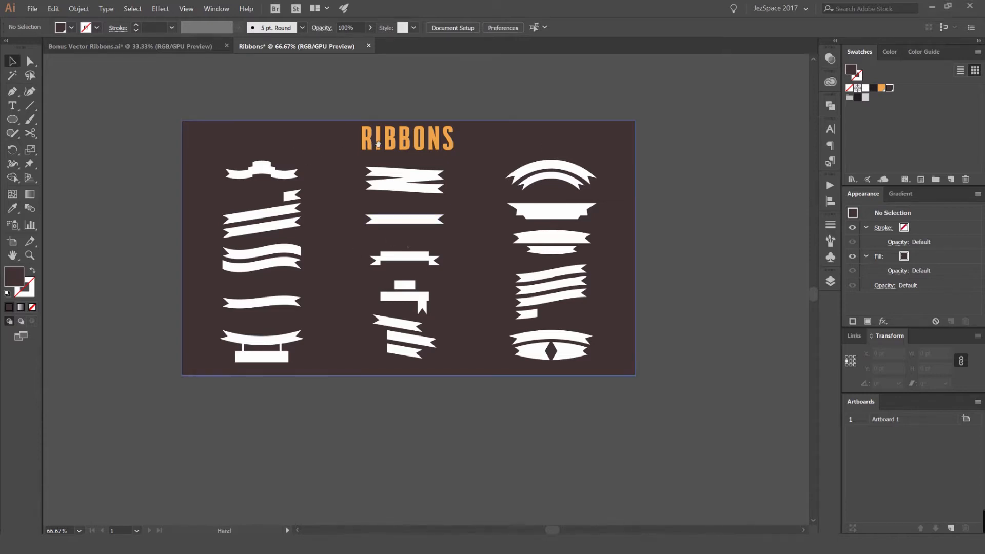
- Zoom in on the sample ribbon designs and inspect their construction in outline and preview modes
scroll(142, 170, "up", 1)
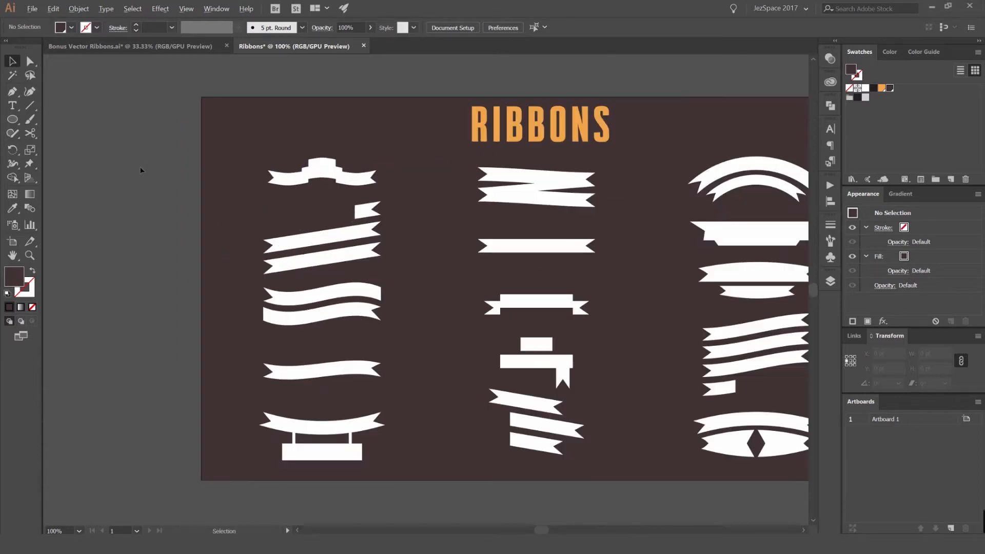
scroll(298, 181, "up", 2)
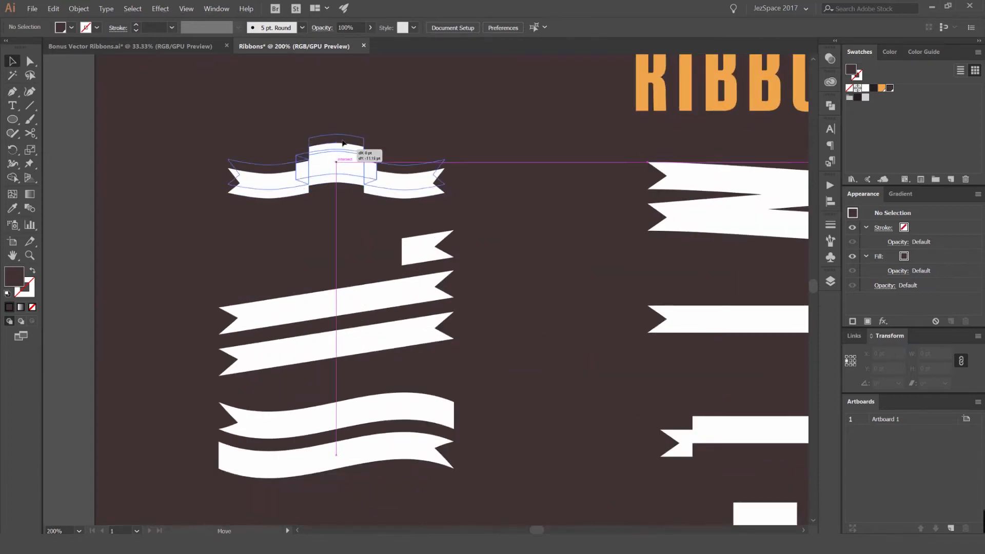
left_click(344, 150)
scroll(349, 161, "up", 3)
left_click_drag(344, 150, 411, 203)
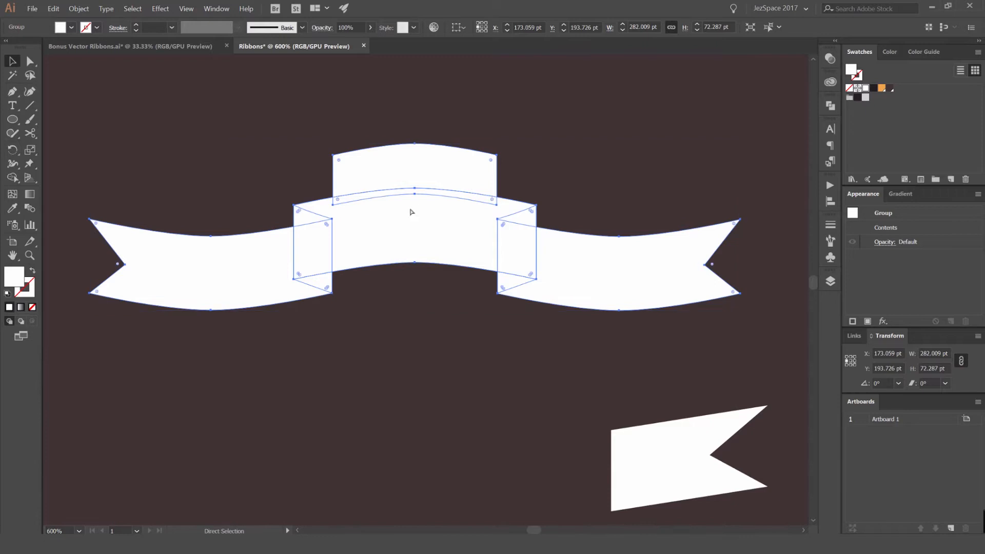
key("ctrl+y")
scroll(441, 194, "down", 1)
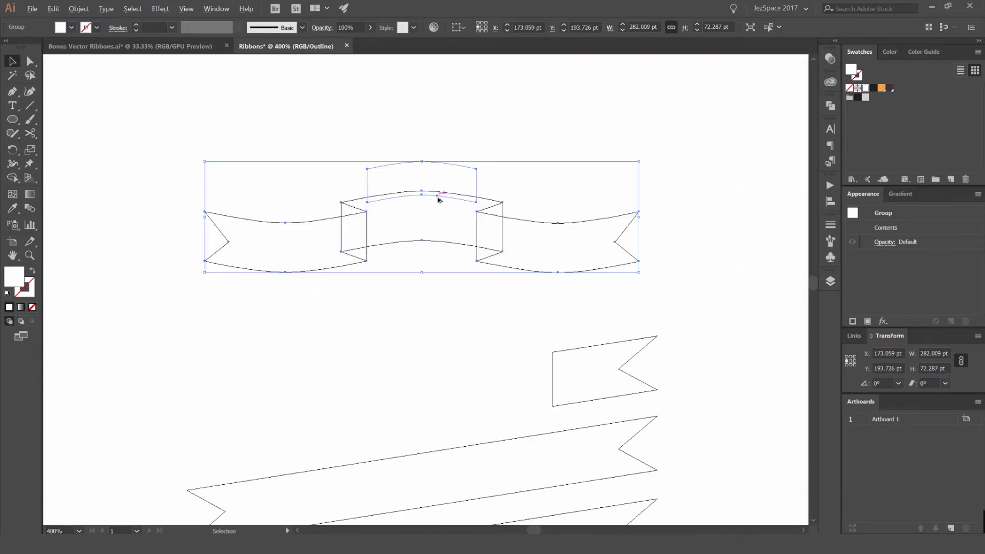
left_click_drag(600, 286, 592, 166)
scroll(591, 166, "down", 6)
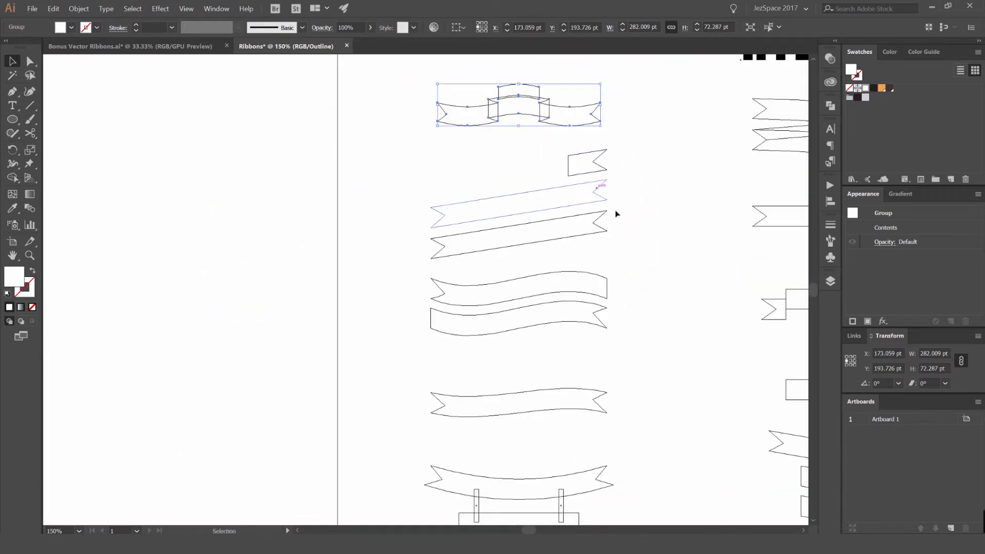
left_click_drag(519, 155, 517, 154)
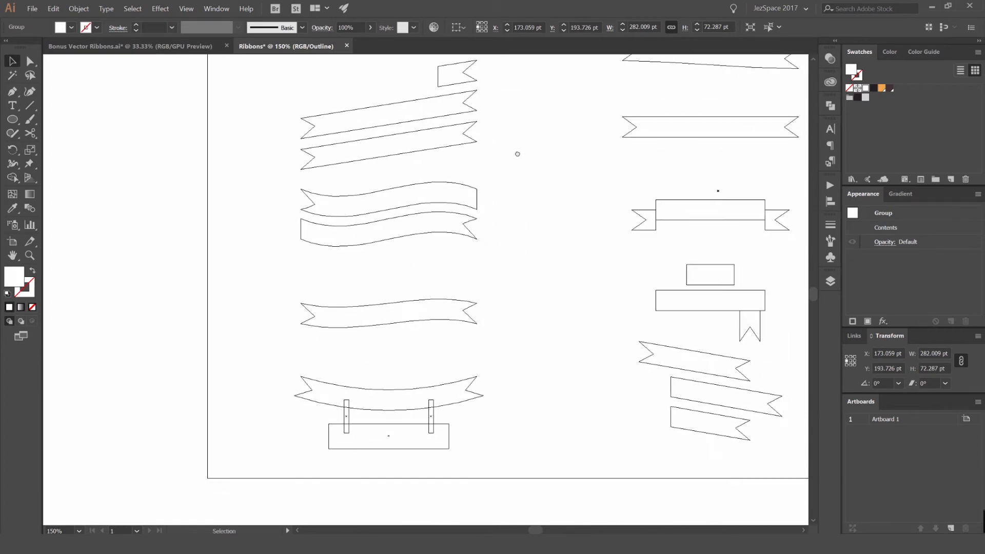
key("ctrl+y")
left_click(428, 198)
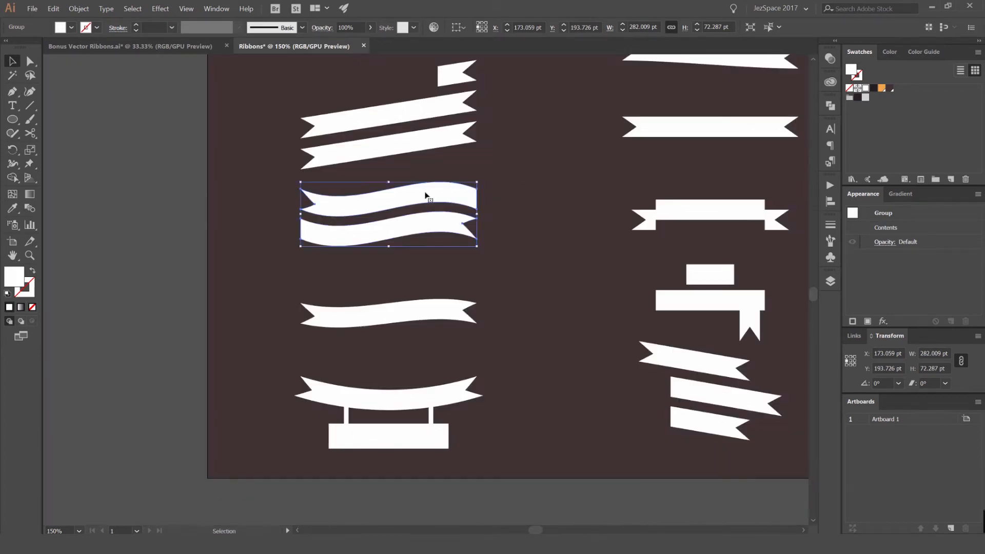
- Examine the individual ribbon groups across the artboard at different zoom levels
left_click_drag(383, 213, 410, 197)
left_click(436, 311)
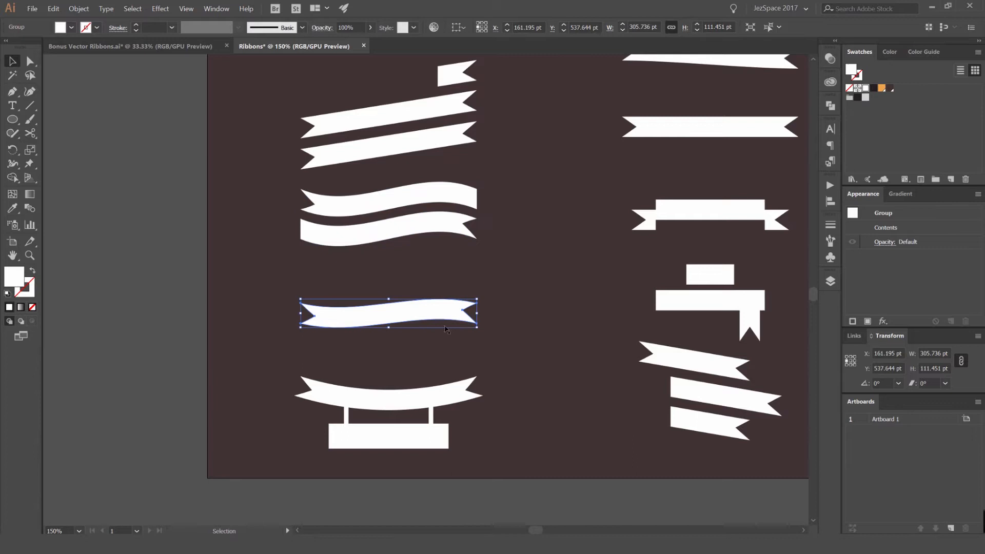
scroll(468, 290, "up", 5)
left_click_drag(468, 289, 523, 264)
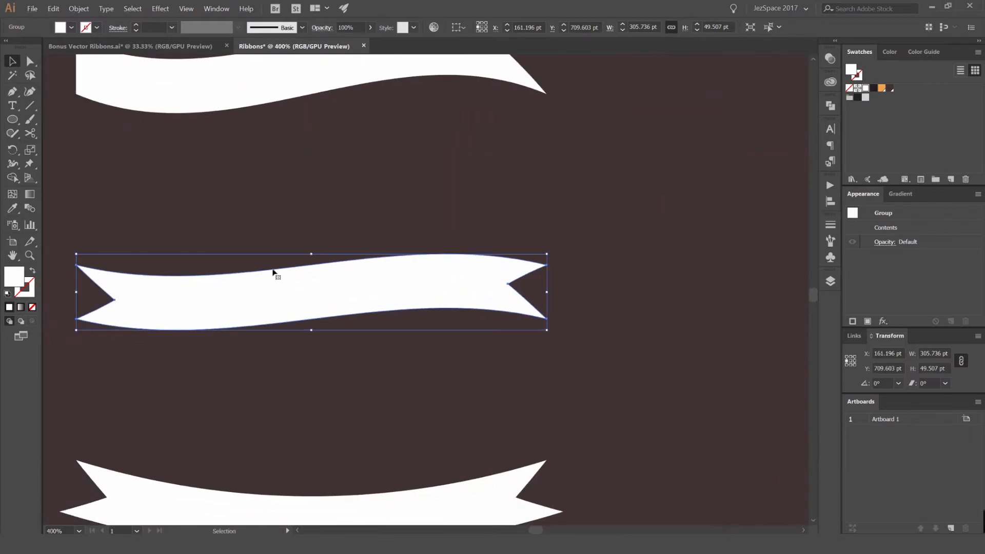
scroll(541, 280, "up", 2)
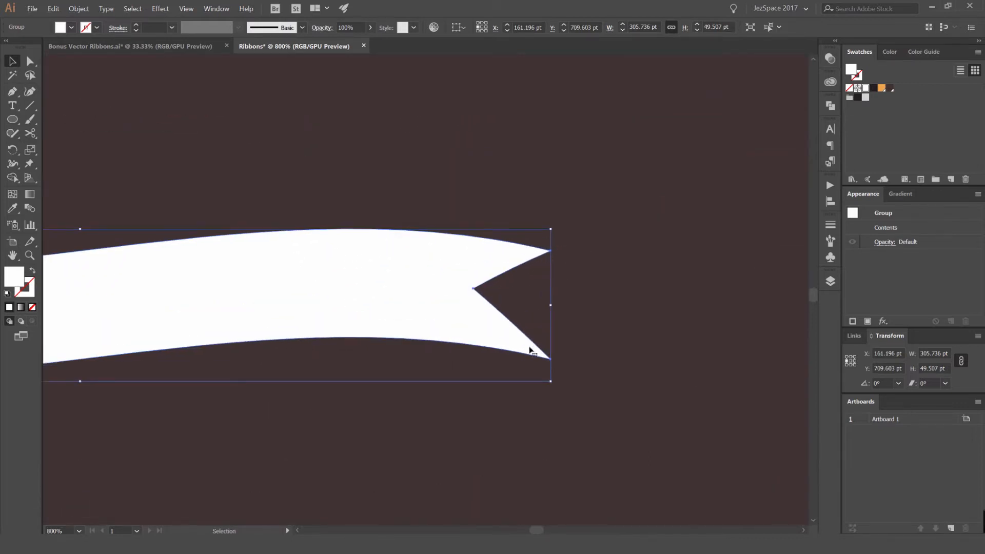
scroll(583, 284, "down", 10)
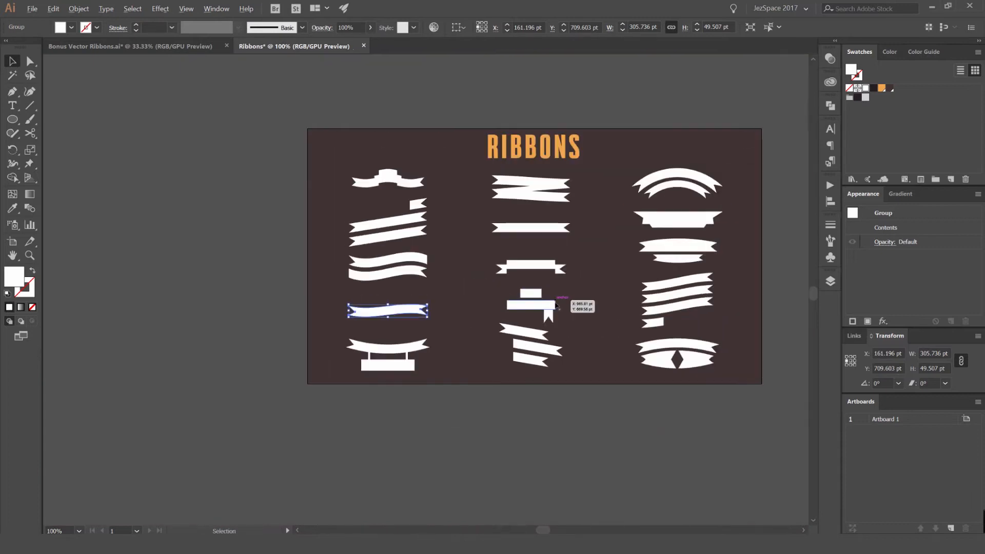
scroll(398, 354, "up", 6)
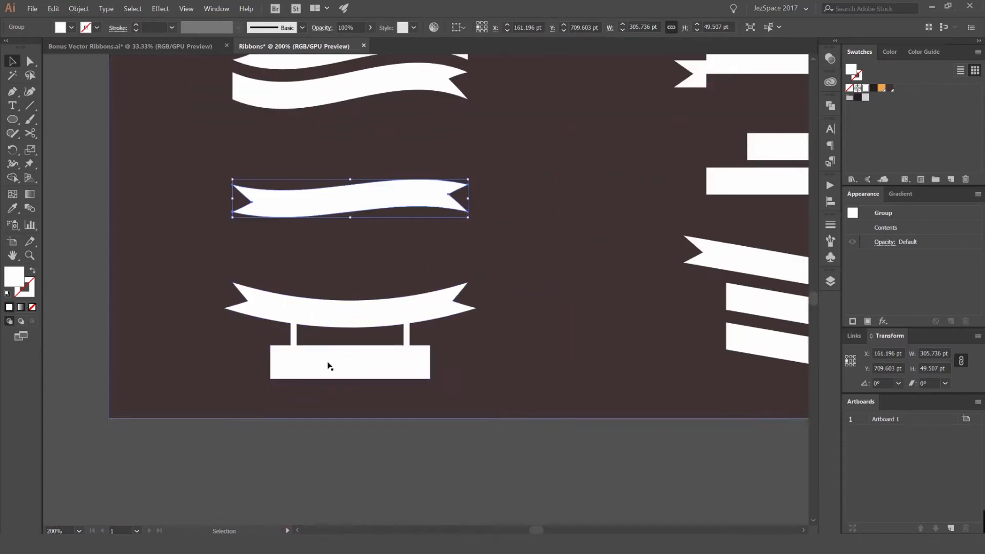
left_click_drag(603, 352, 364, 365)
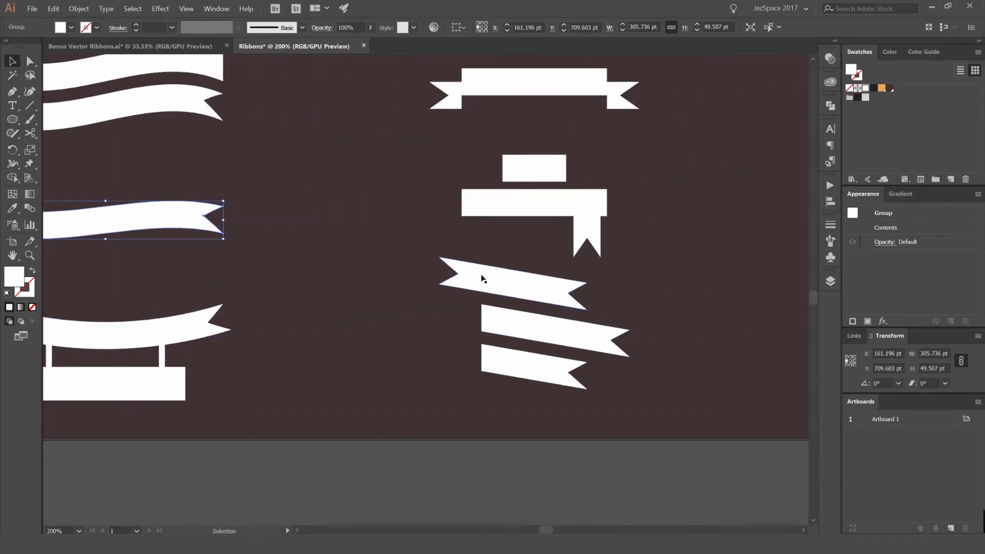
scroll(492, 361, "down", 4)
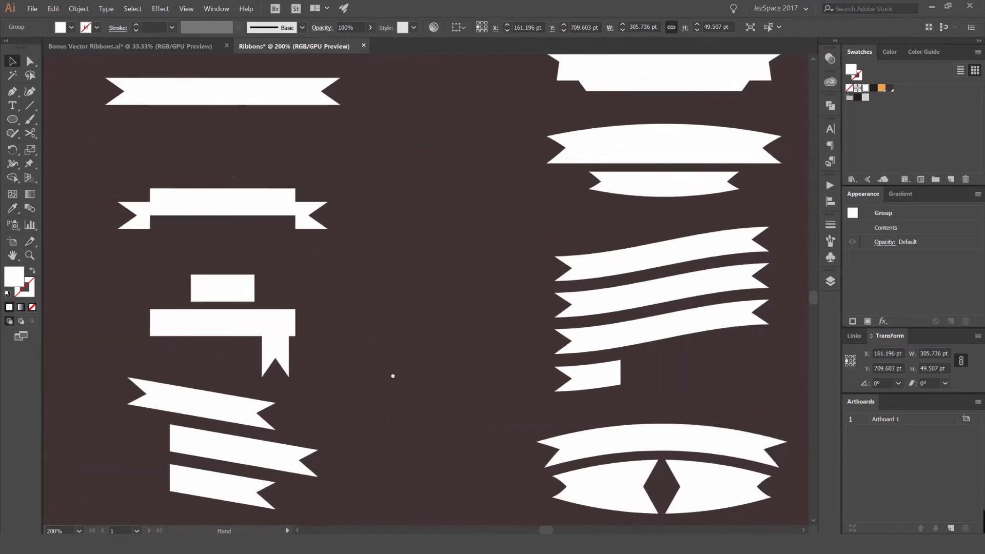
left_click_drag(546, 285, 539, 218)
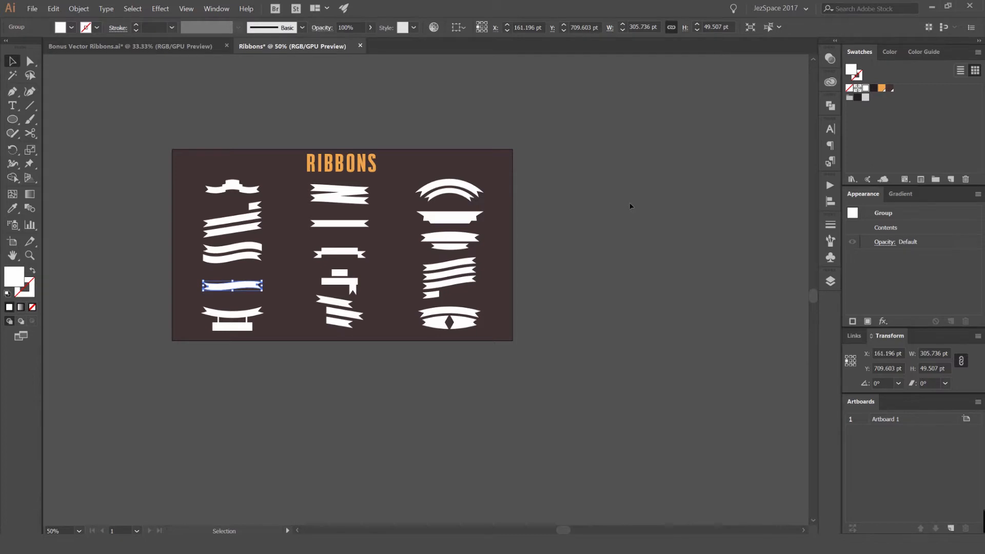
left_click_drag(642, 220, 239, 241)
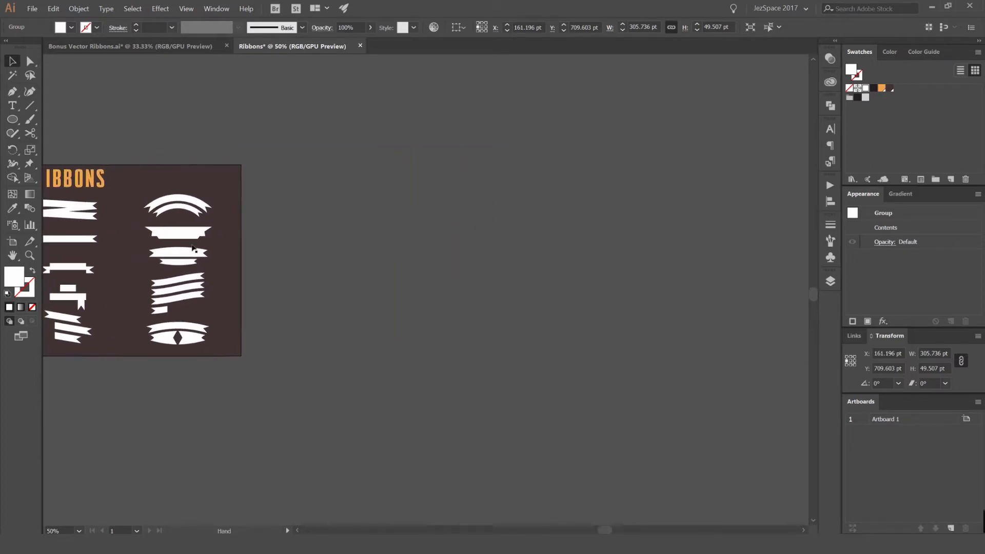
- Duplicate the artboard beside the original and delete all the artwork on the copy
key("shift+o")
left_click_drag(86, 235, 503, 237)
key("v")
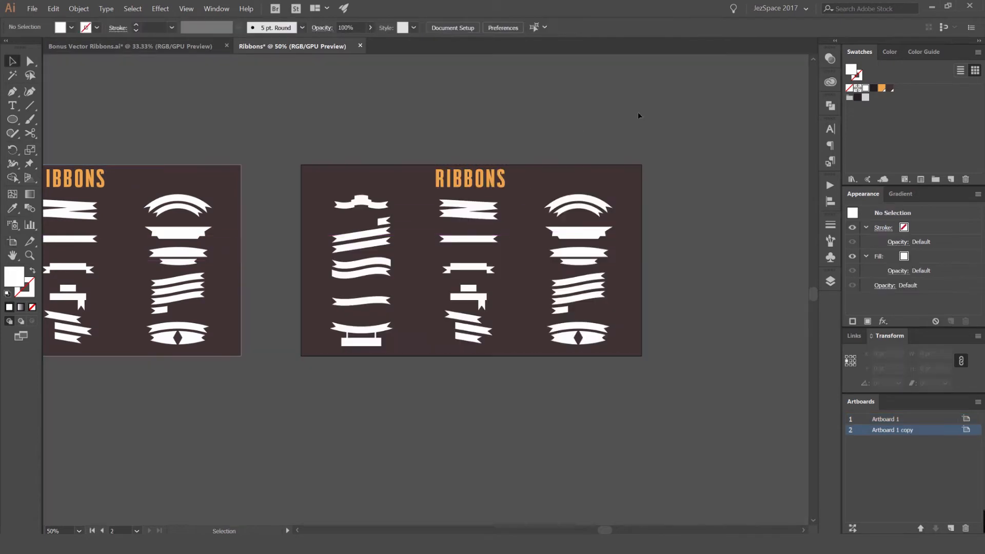
key("ctrl+alt+a")
key("Delete")
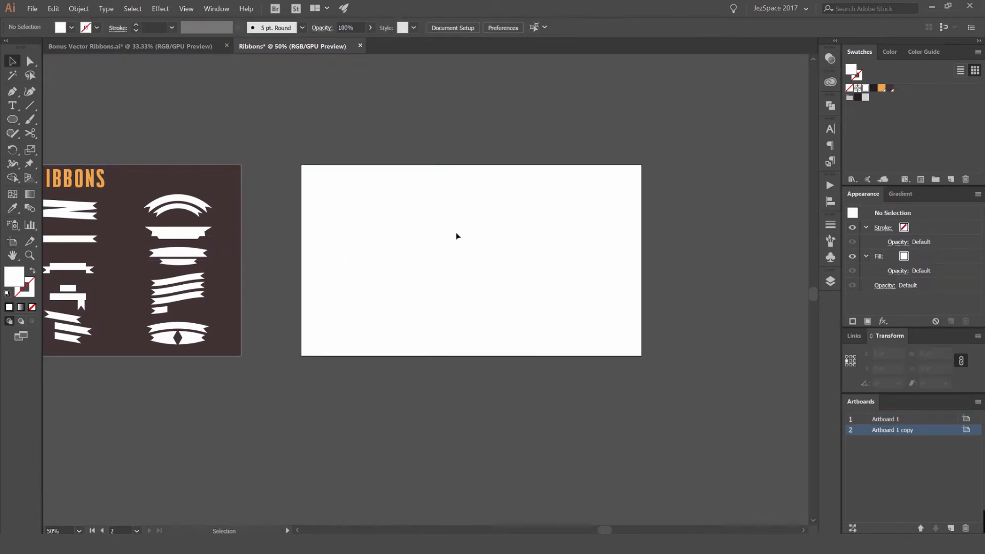
- Draw a rectangle about 418 by 99 pt near the upper left of the new artboard
scroll(461, 200, "up", 1)
scroll(497, 189, "down", 1)
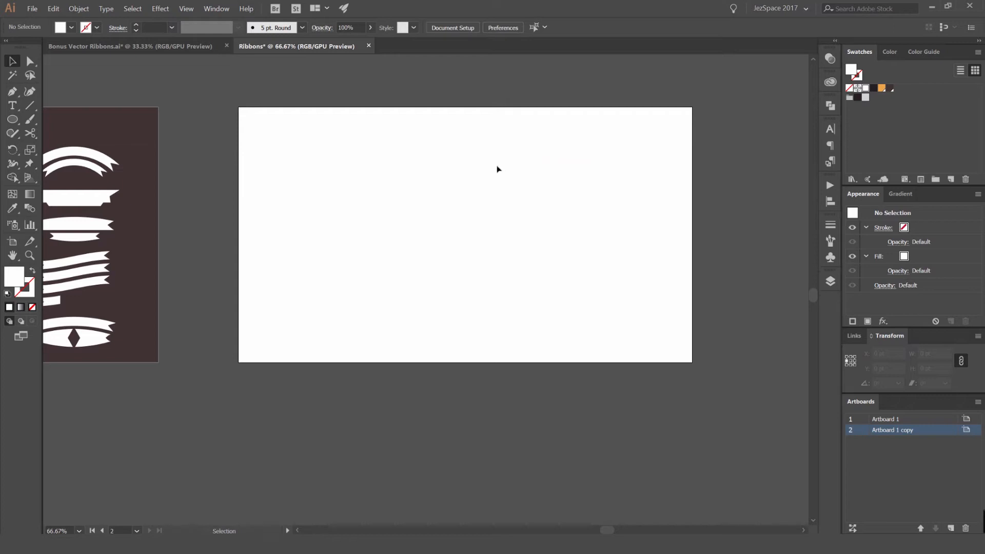
scroll(396, 178, "up", 1)
left_click_drag(494, 186, 441, 200)
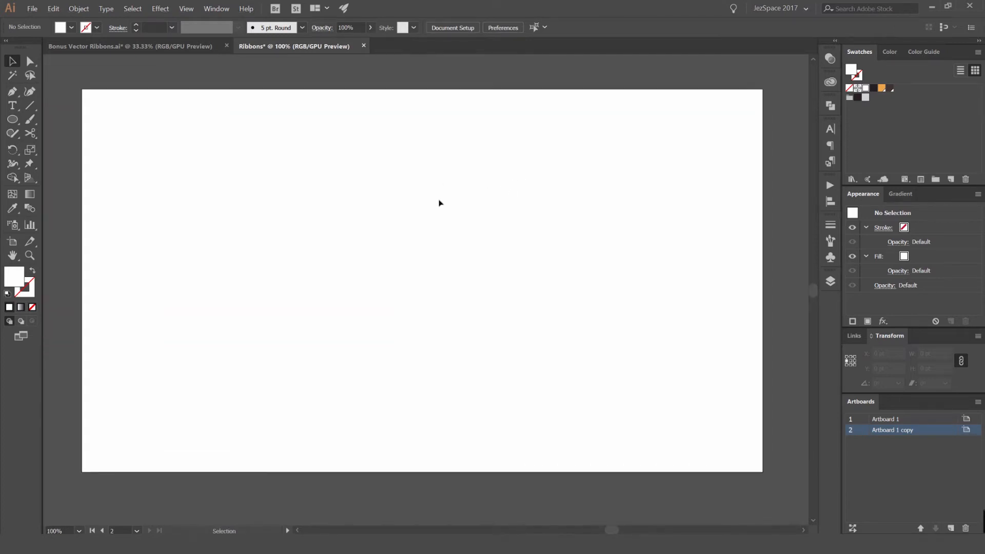
key("m")
left_click_drag(194, 165, 356, 203)
key("v")
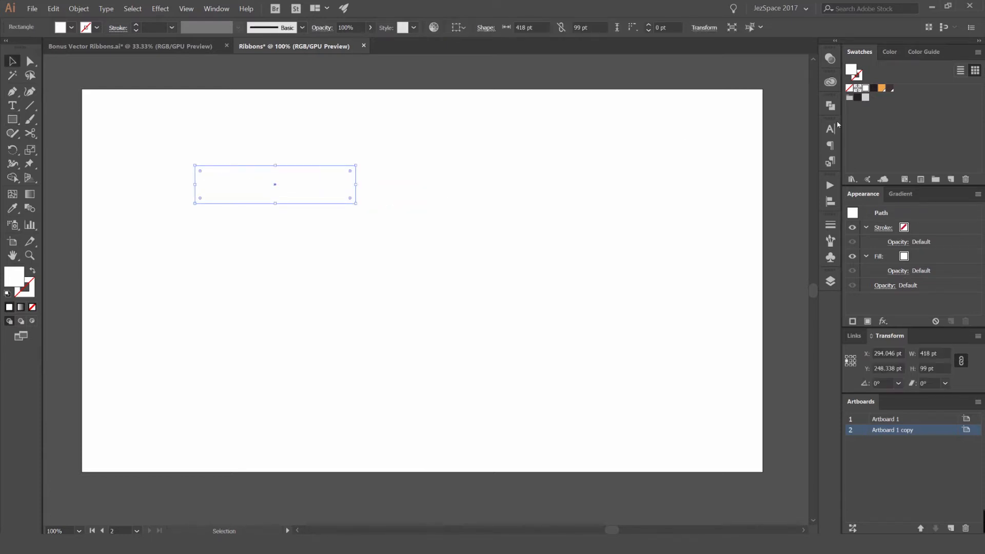
- Fill the rectangle with the dark brown swatch
left_click(890, 88)
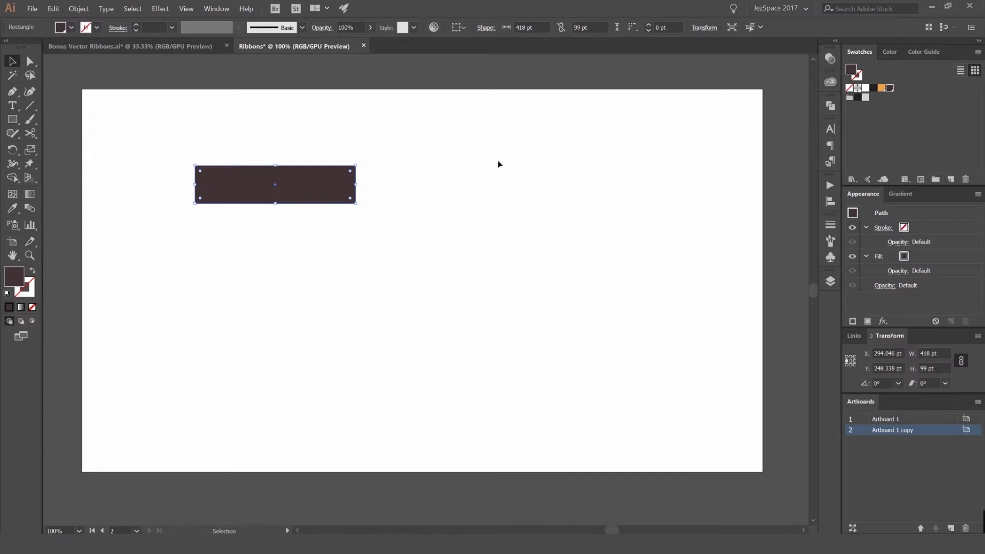
left_click(255, 137)
key("ctrl+=")
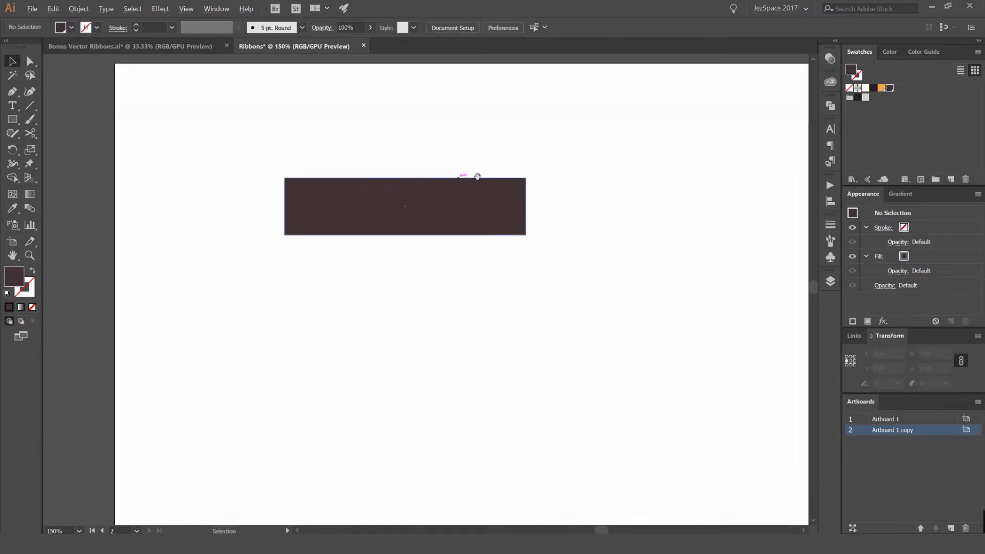
- Add an anchor point at the middle of the rectangle's right edge with the Pen tool
left_click_drag(478, 177, 462, 184)
scroll(461, 183, "up", 1)
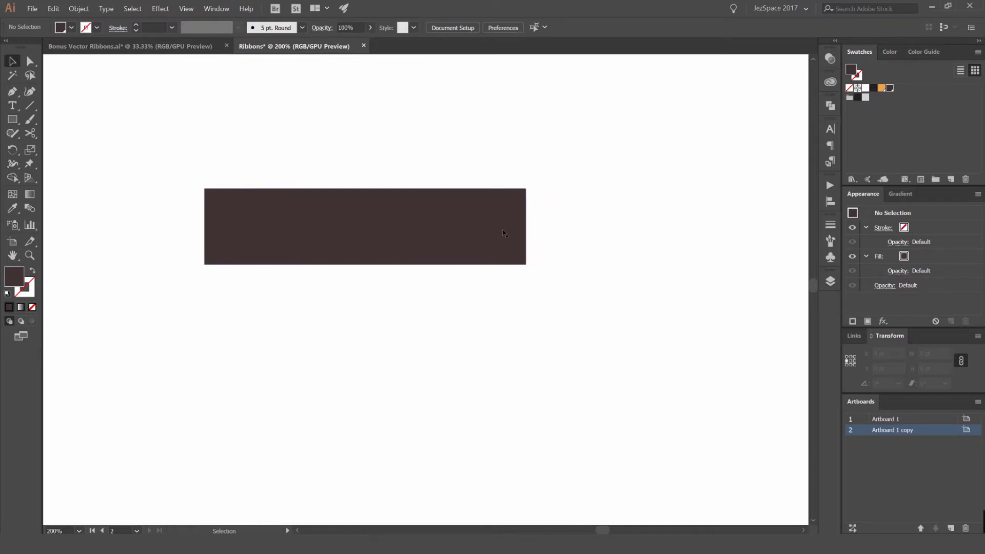
scroll(545, 213, "up", 1)
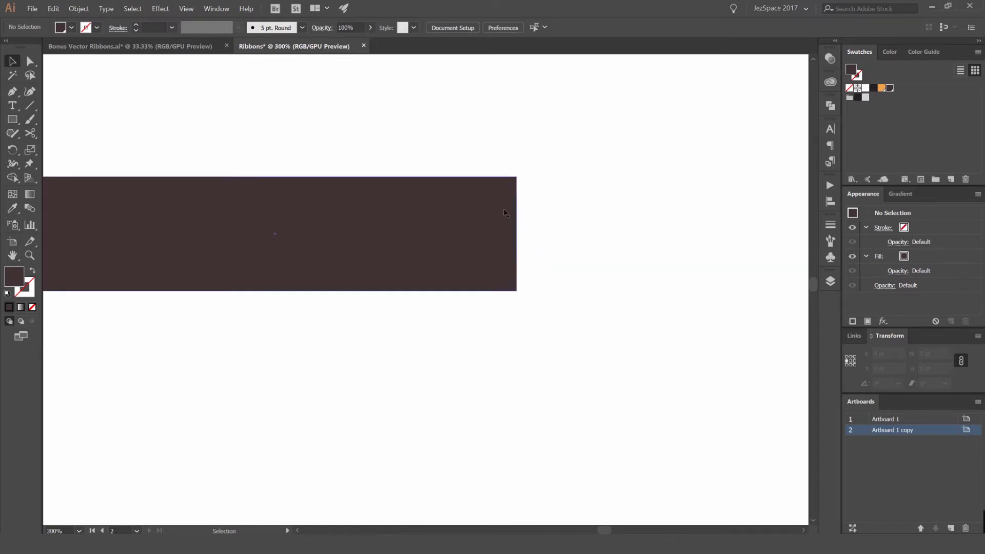
left_click(505, 213)
left_click(551, 211)
key("p")
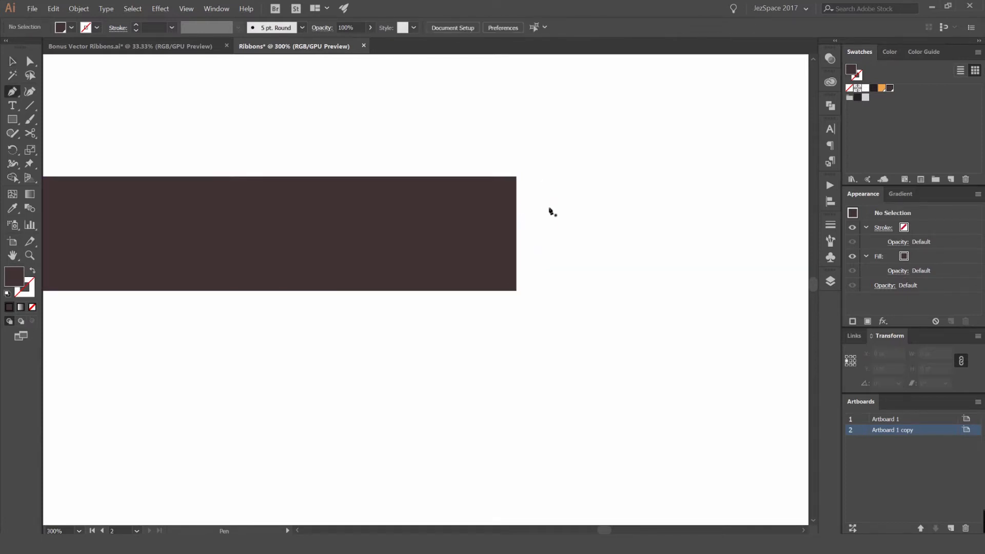
scroll(517, 206, "up", 1)
key("v")
left_click(506, 197)
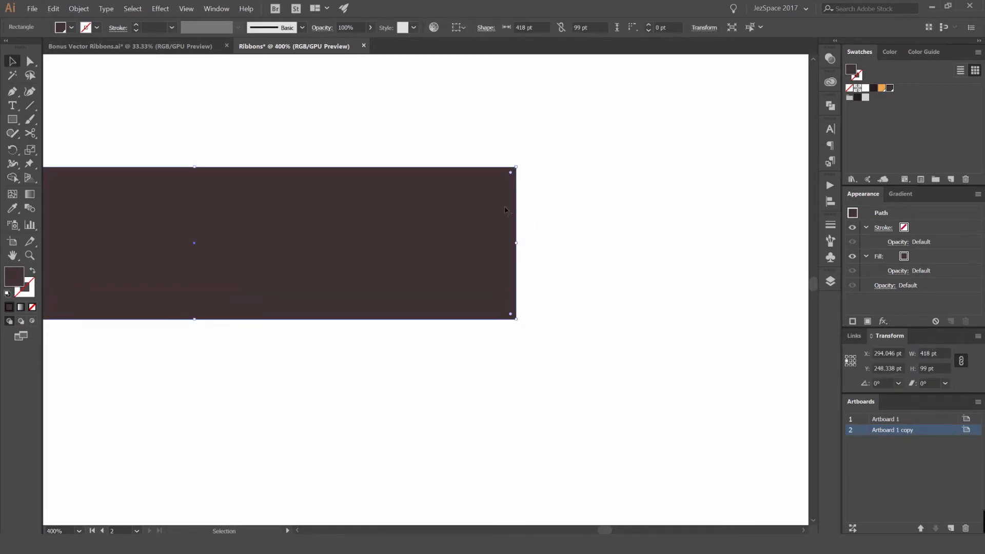
key("p")
scroll(506, 234, "up", 1)
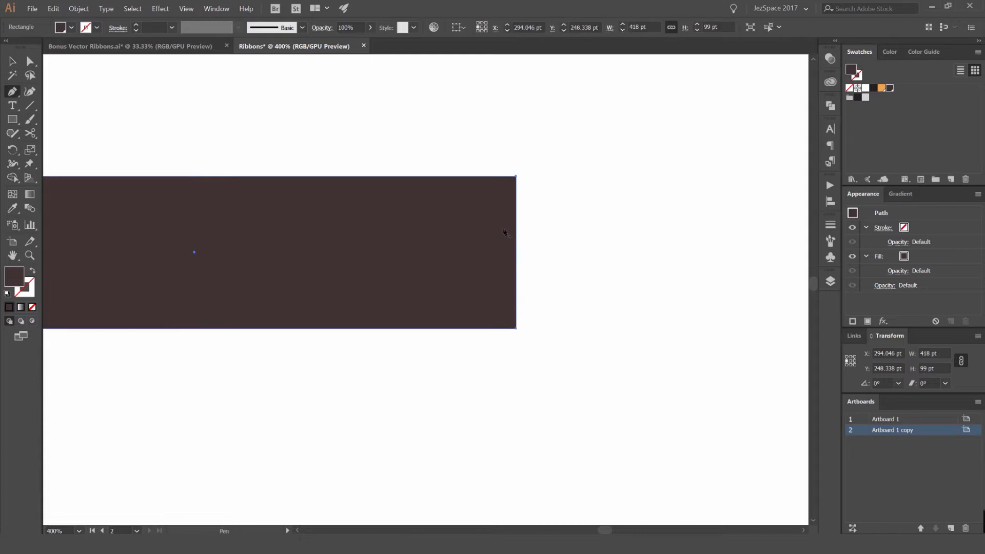
scroll(509, 251, "up", 1)
scroll(519, 259, "down", 1)
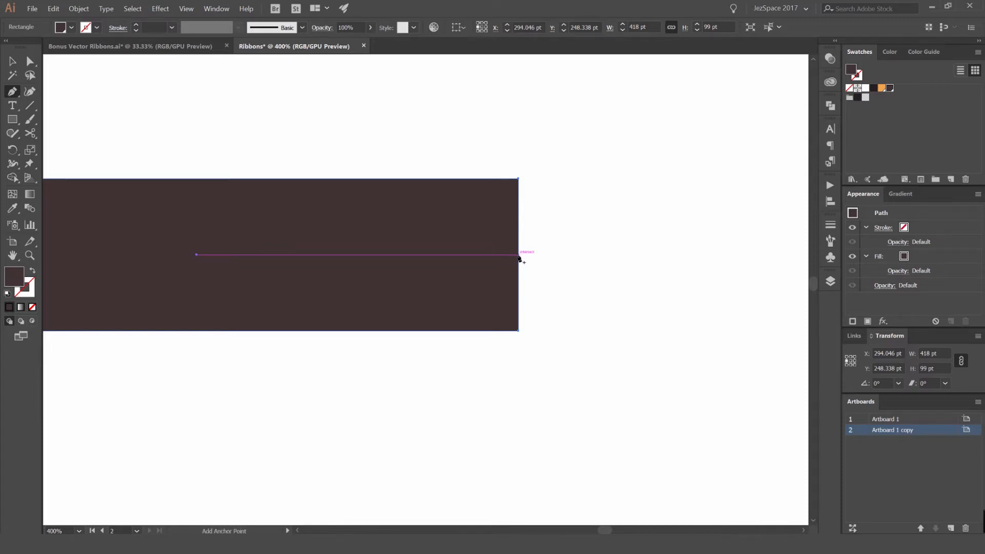
left_click(518, 255)
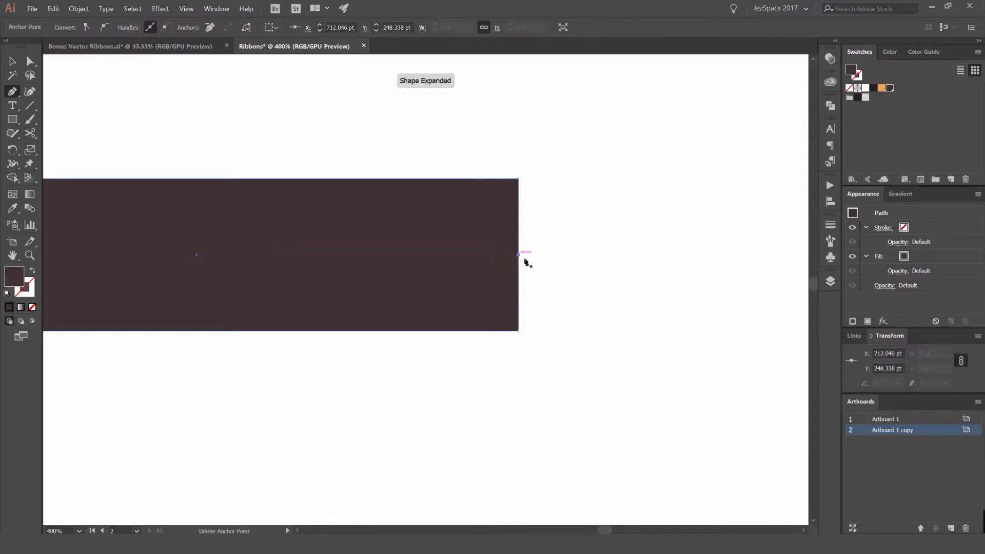
- Drag the new anchor point inward to cut a V-shaped notch into the rectangle's right end
key("a")
scroll(518, 251, "up", 3)
left_click_drag(498, 268, 519, 271)
key("ctrl+z")
scroll(520, 270, "down", 2)
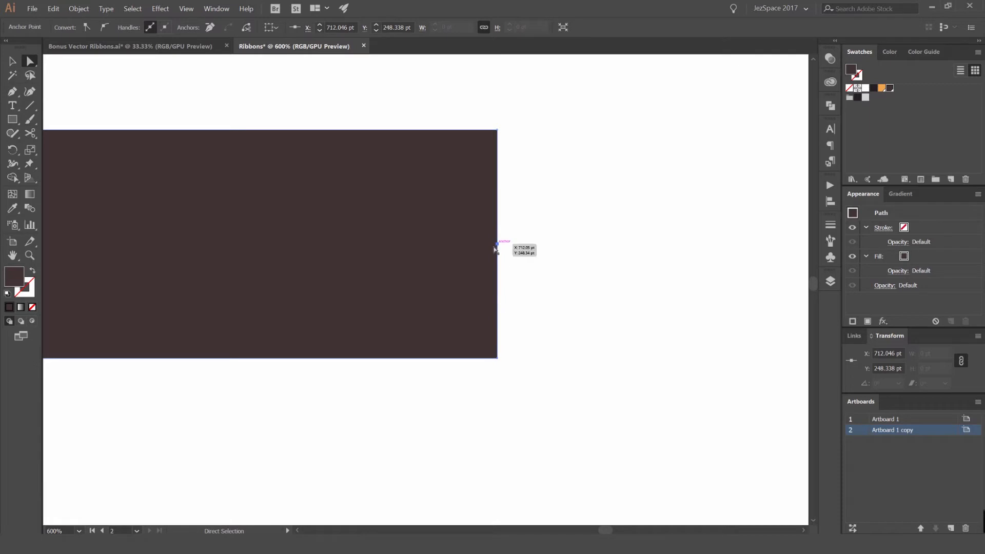
scroll(497, 248, "up", 1)
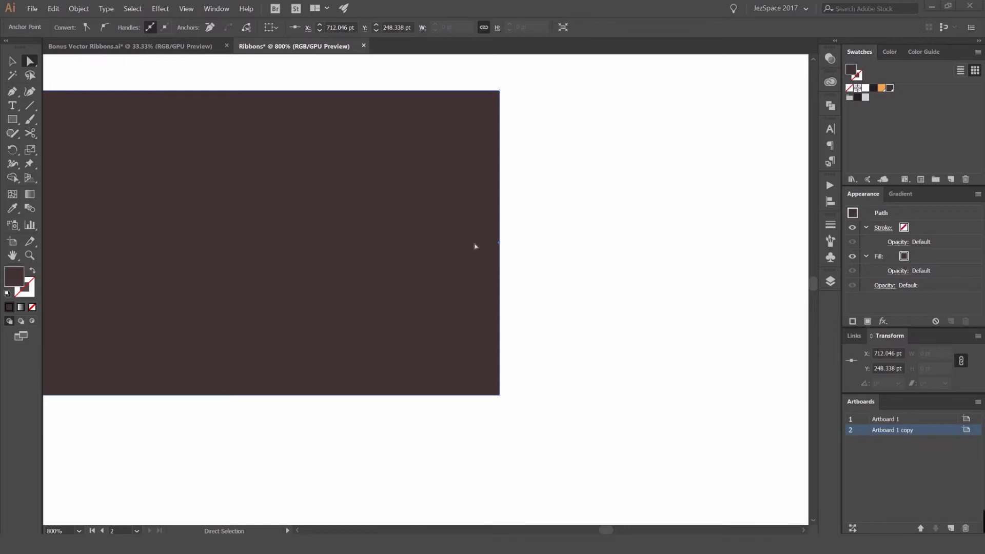
left_click_drag(499, 244, 443, 260)
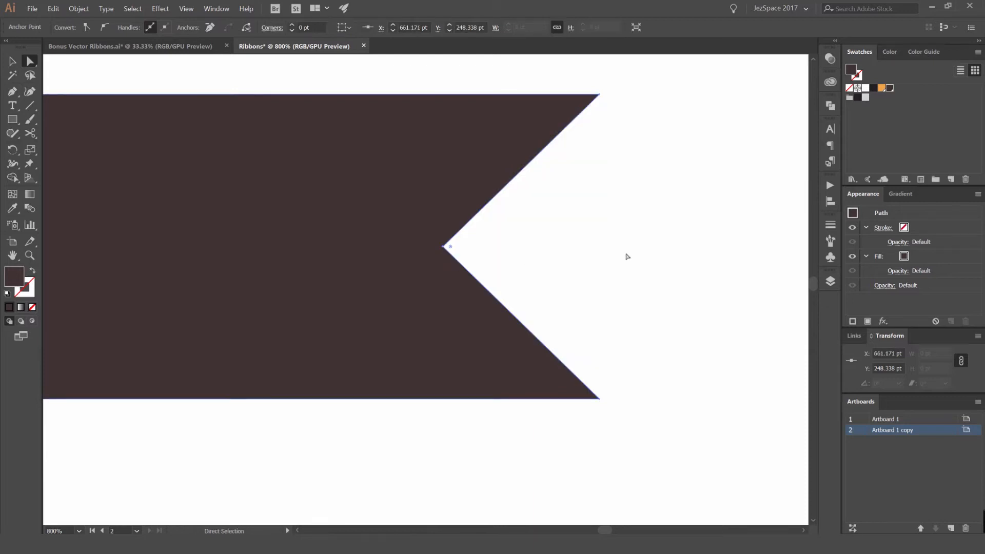
- Nudge the notch's anchor point slightly to the right
key("Right")
key("Right")
key("Right")
key("Right")
key("Right")
key("Right")
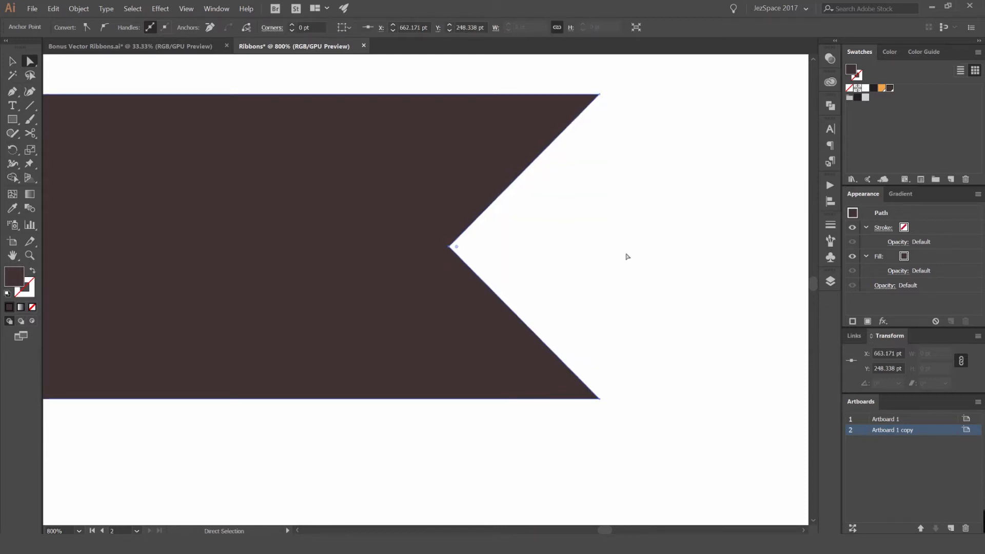
key("Left")
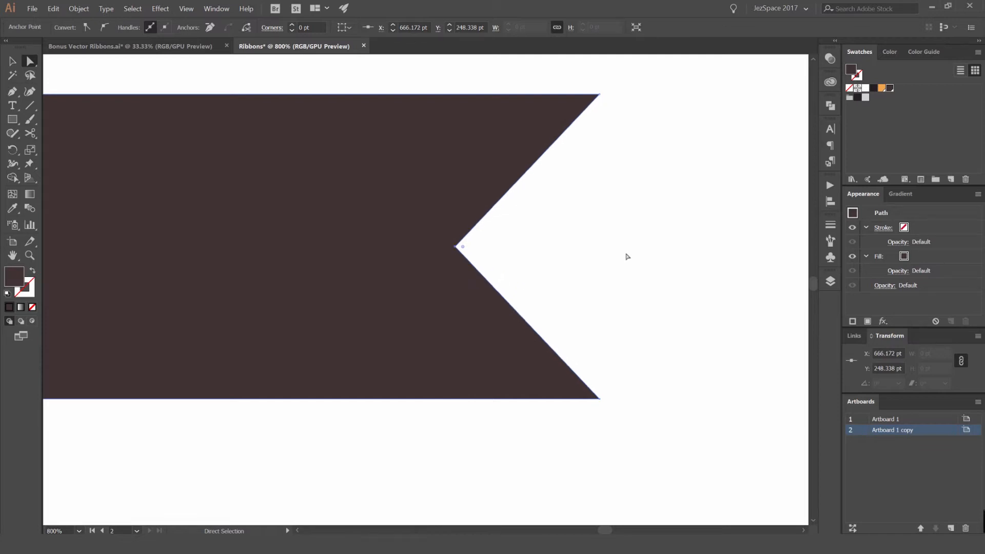
- Nudge the notch's anchor point one step back to the left, then deselect the ribbon shape
key("Left")
scroll(626, 251, "down", 4)
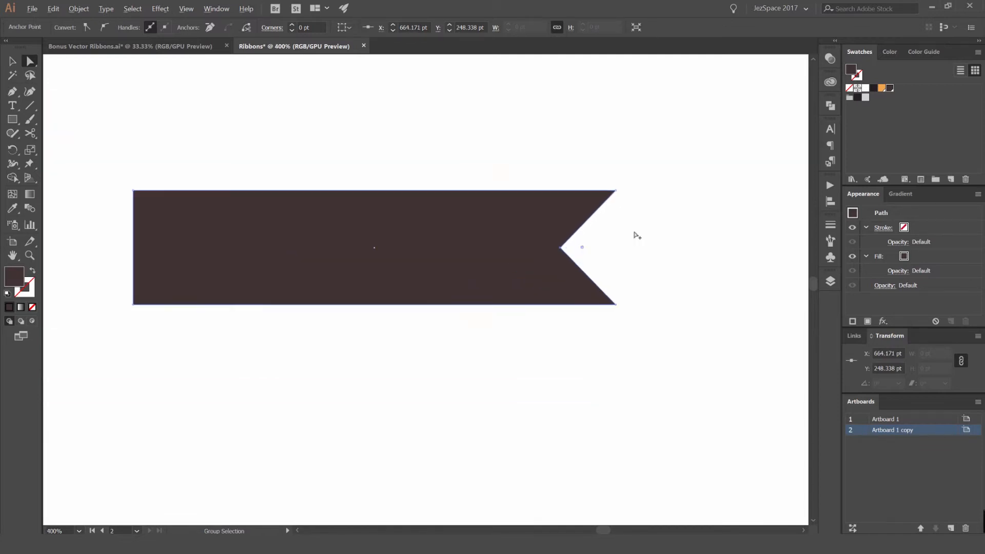
key("v")
left_click(666, 205)
- Move the rectangle's left-edge anchor points rightward to shorten the notched shape to about 209 pt wide
scroll(640, 222, "down", 2)
scroll(638, 222, "up", 2)
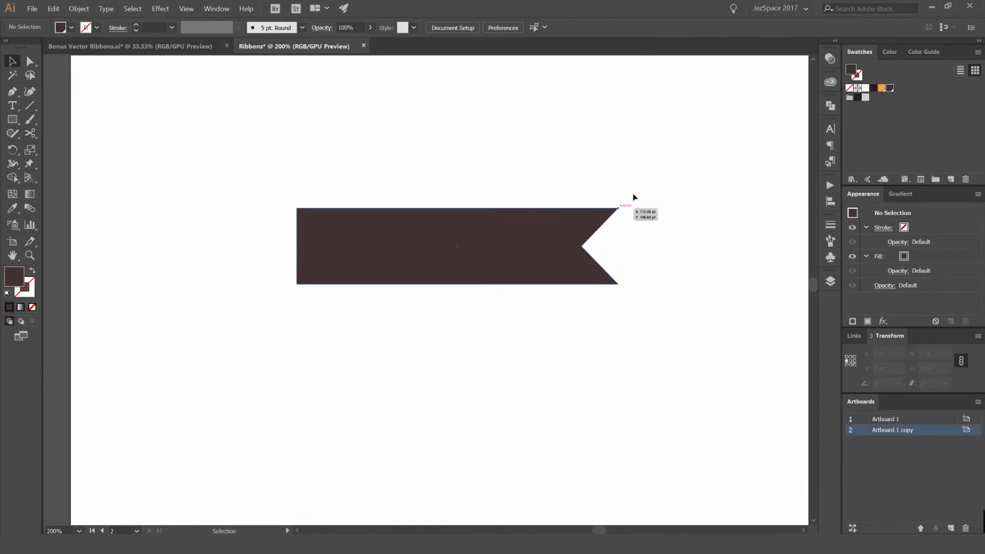
scroll(578, 215, "up", 1)
scroll(359, 201, "down", 2)
scroll(360, 202, "up", 1)
key("a")
left_click(308, 200)
left_click(295, 190)
left_click_drag(338, 163, 314, 296)
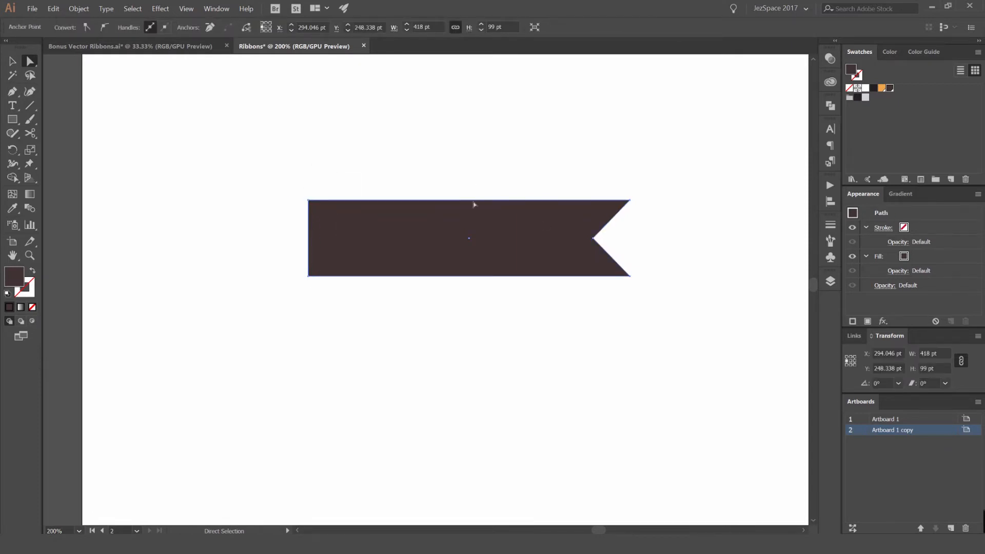
left_click(391, 162)
left_click_drag(346, 171, 297, 308)
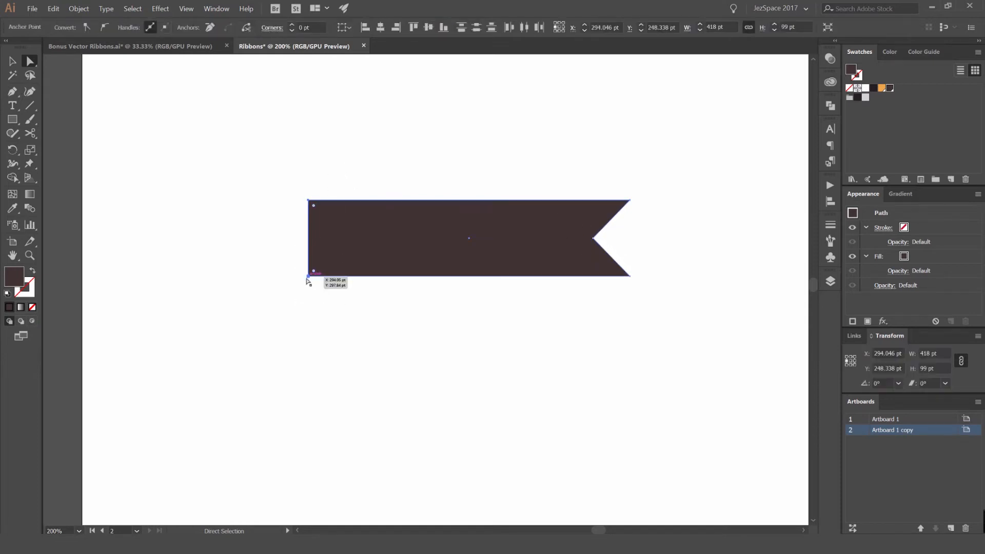
scroll(321, 194, "up", 1)
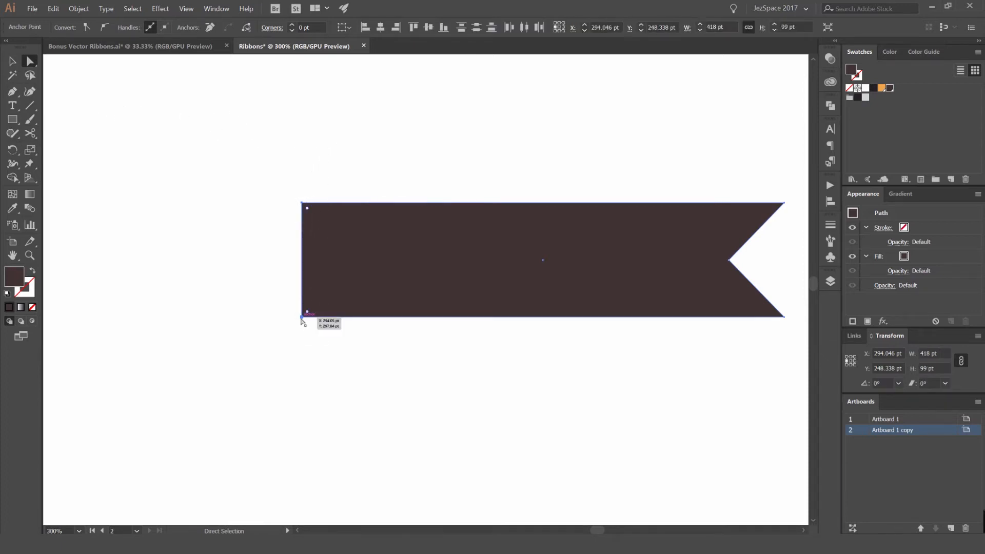
left_click_drag(302, 318, 545, 327)
left_click_drag(503, 308, 415, 303)
scroll(435, 225, "down", 2)
left_click(501, 178)
scroll(501, 179, "up", 1)
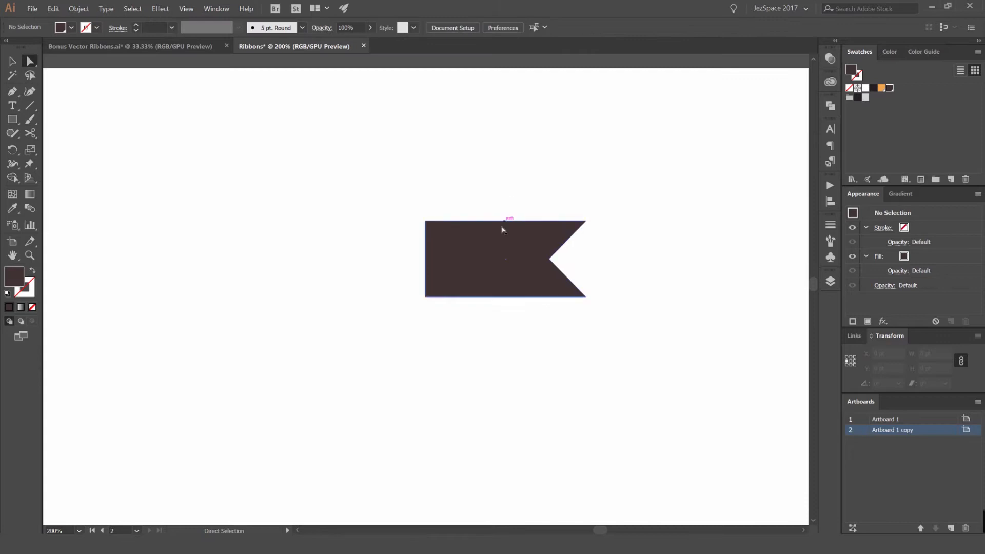
left_click(503, 228)
left_click_drag(511, 193, 483, 182)
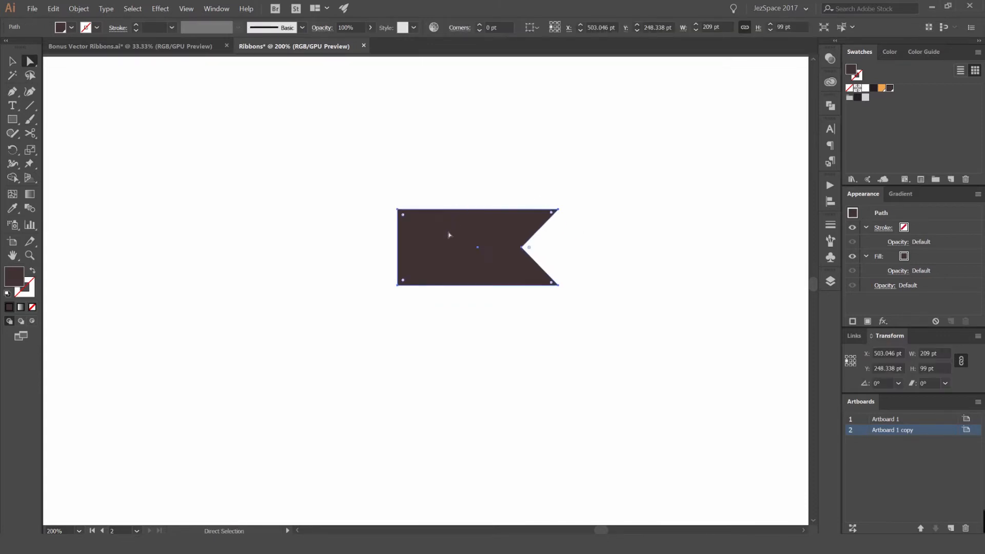
left_click(466, 183)
left_click(454, 232)
key("v")
key("a")
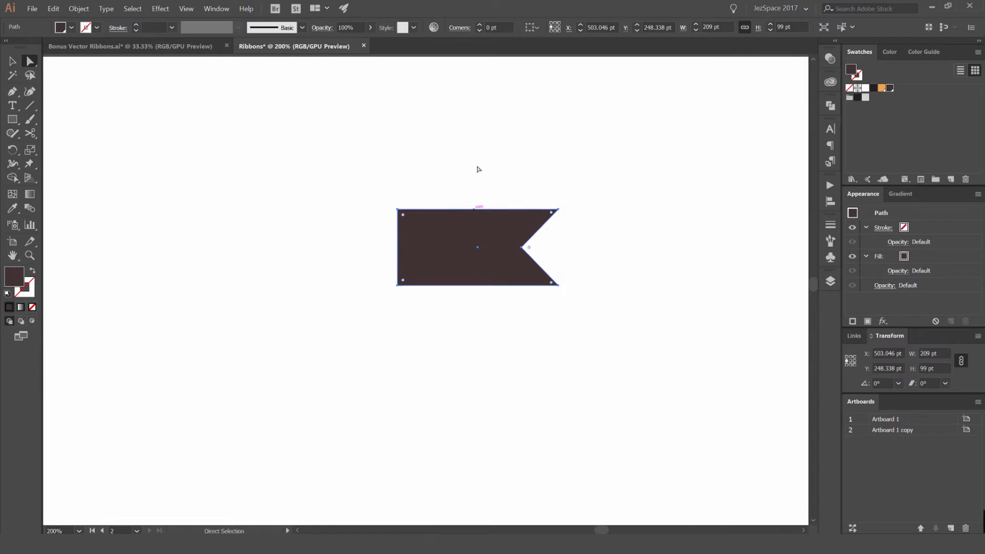
left_click_drag(453, 229, 412, 134, "alt")
key("ctrl+z")
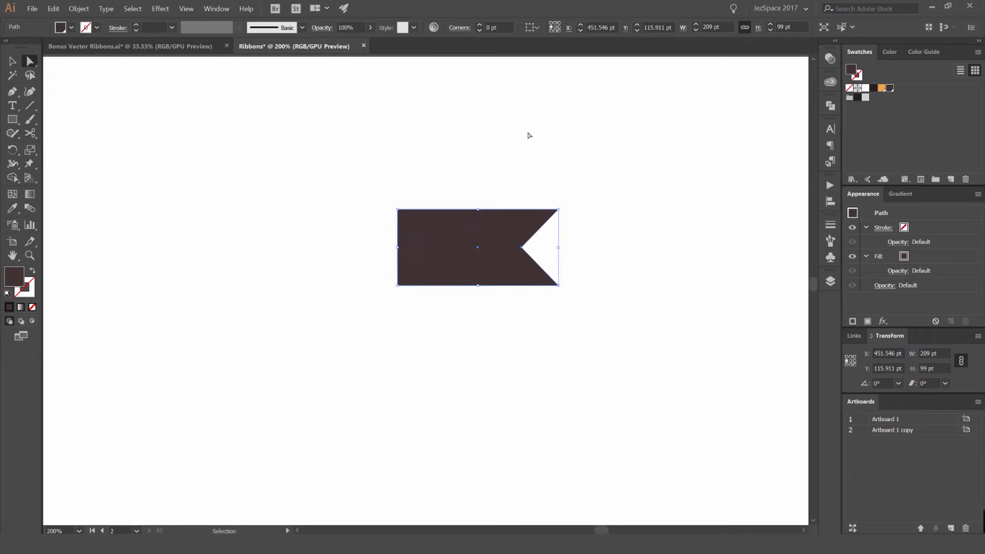
- Duplicate the notched shape, rotating the copy 180° and placing it to the left of the original
key("v")
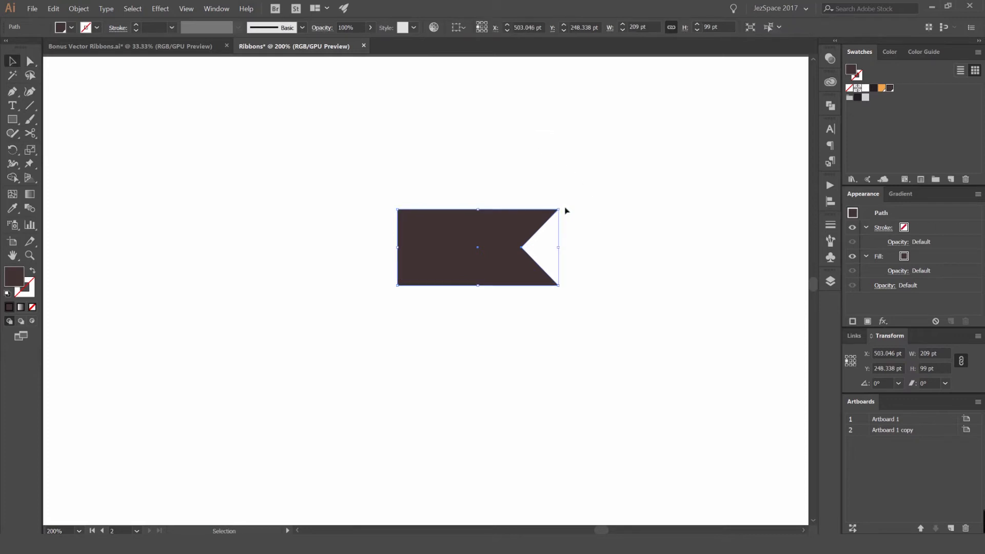
scroll(565, 211, "up", 1)
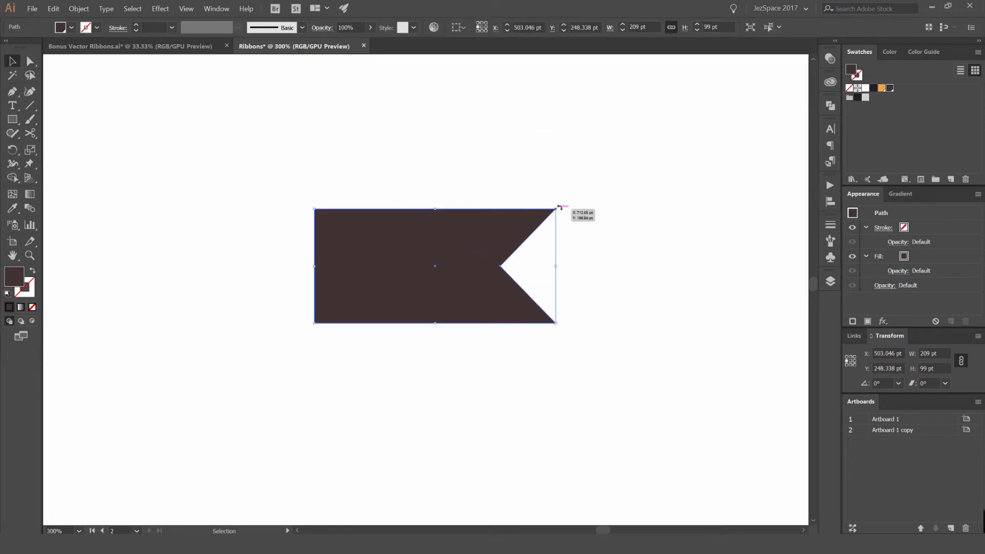
left_click_drag(559, 205, 338, 242)
left_click_drag(513, 226, 274, 225)
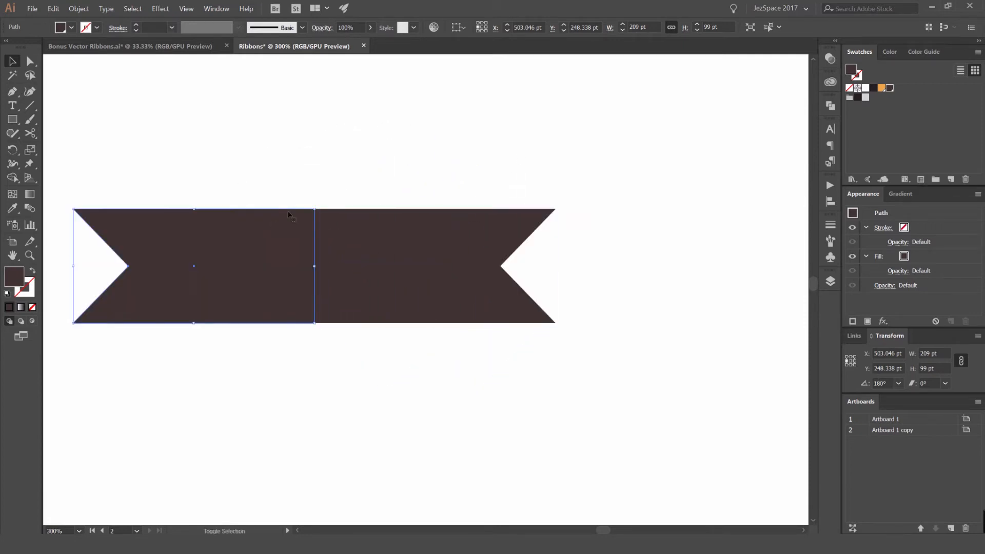
- Move the rotated copy so its straight edge butts against the original piece's straight edge
left_click(413, 193)
key("ctrl+1")
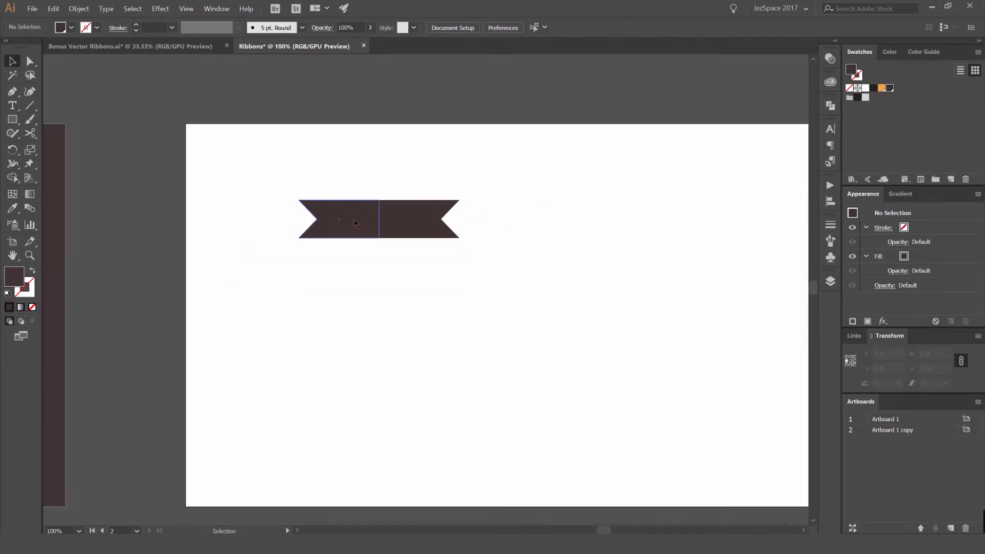
left_click_drag(354, 223, 343, 222)
scroll(353, 227, "up", 3)
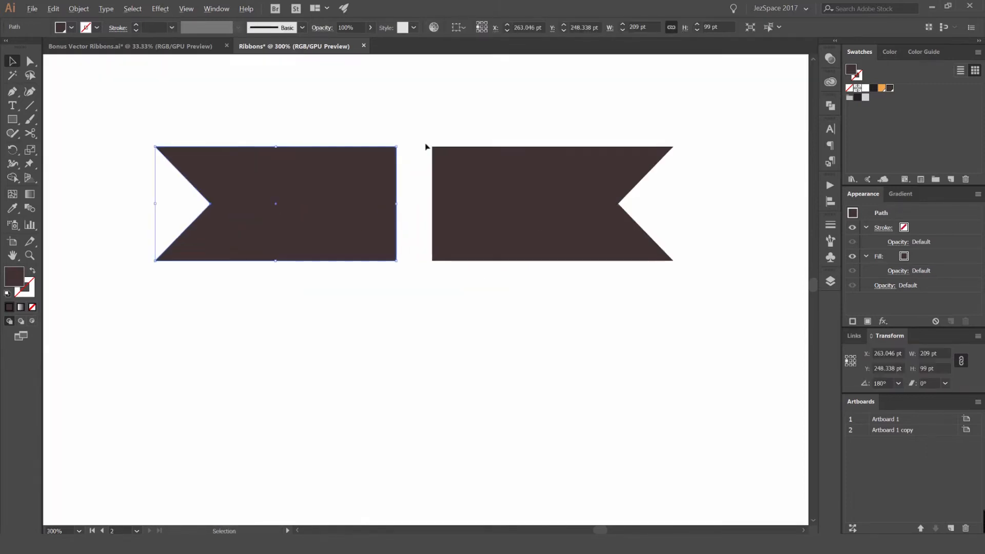
left_click_drag(359, 184, 396, 183)
- Select both pieces and unite them into a single double-notched ribbon with Pathfinder
left_click_drag(432, 88, 558, 149)
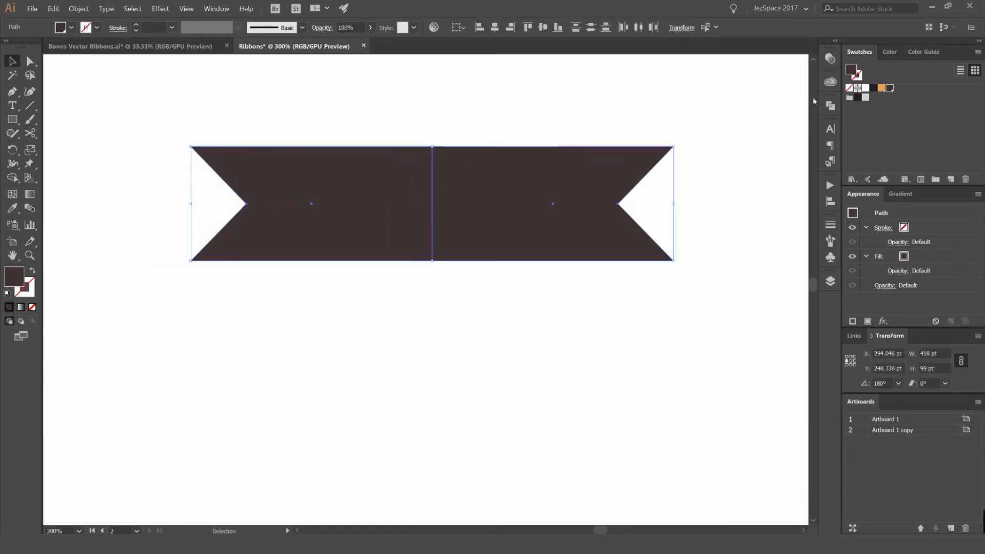
left_click(830, 106)
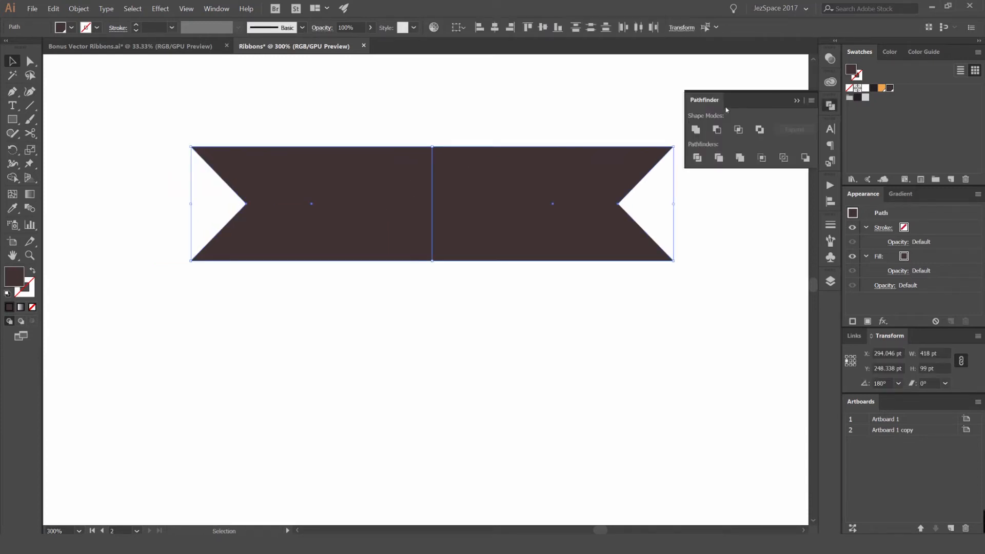
left_click(216, 8)
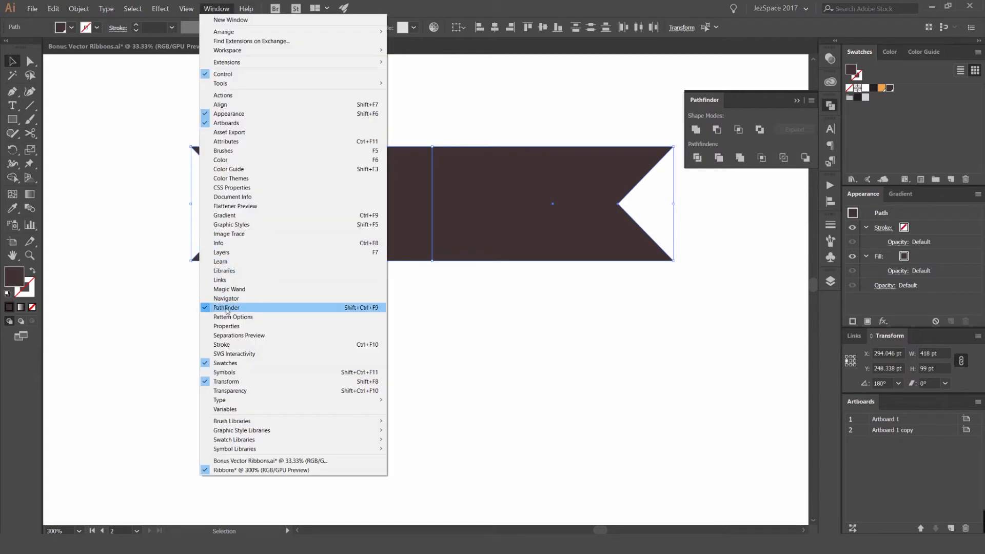
left_click(308, 307)
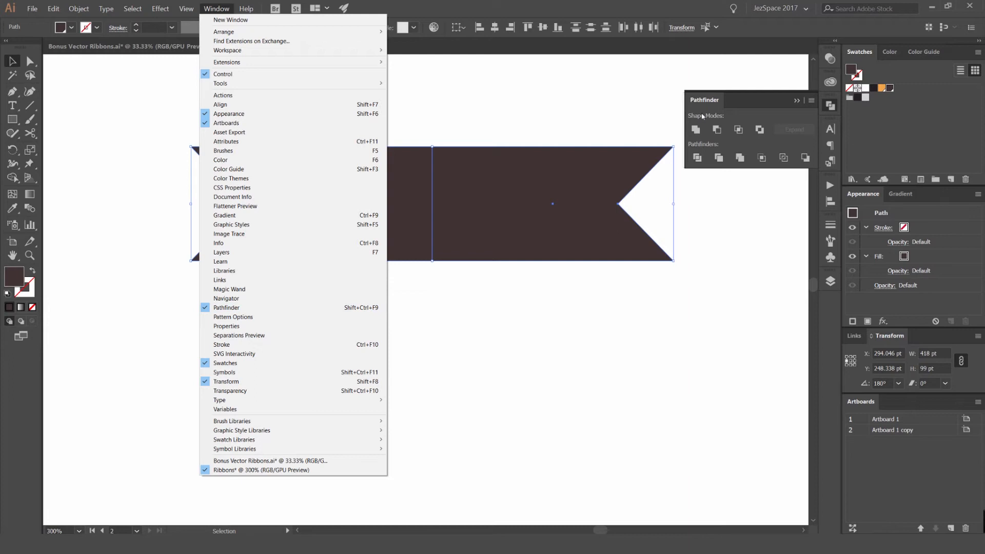
left_click(470, 129)
key("ctrl+a")
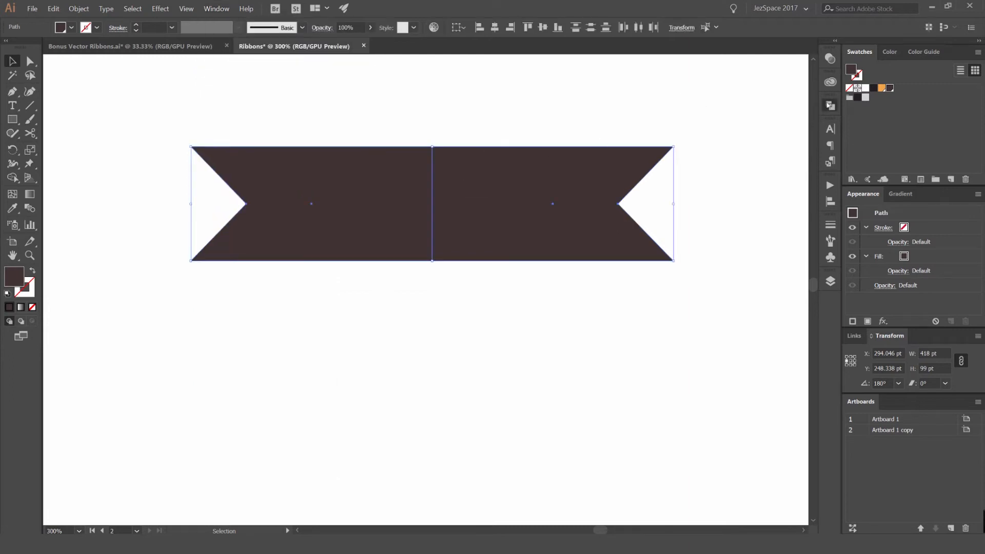
left_click(830, 105)
left_click(695, 130)
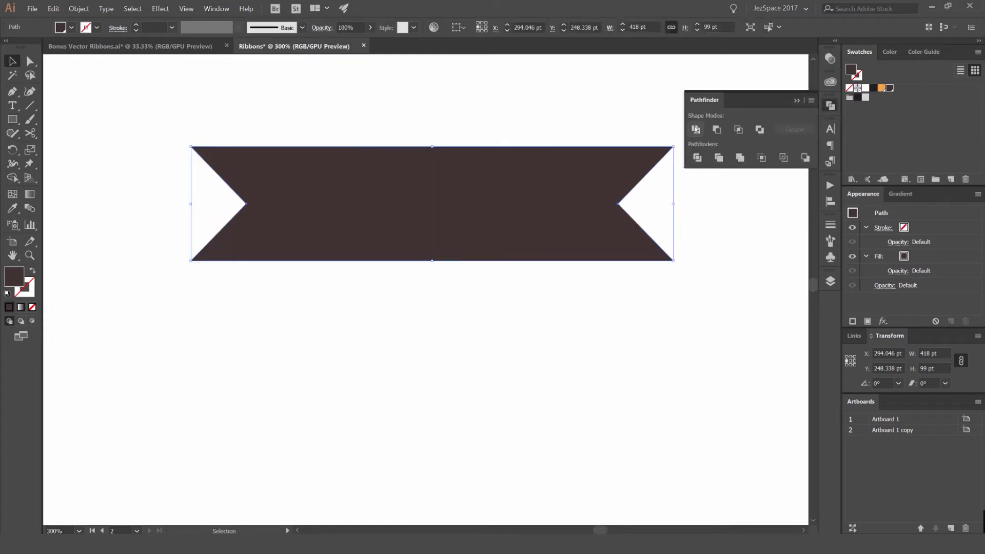
- Duplicate the ribbon and place the copy below the original
key("ctrl+1")
left_click(829, 106)
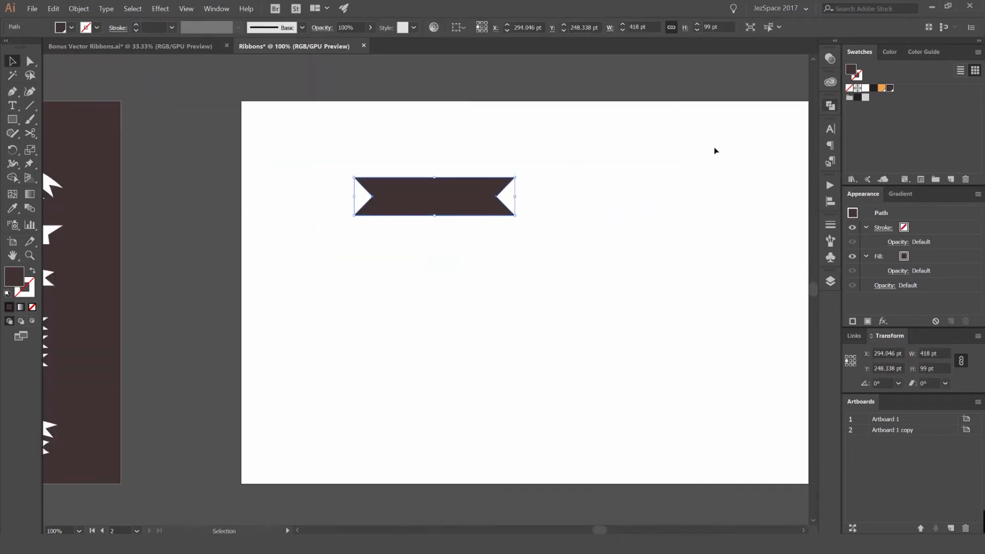
key("ctrl+plus")
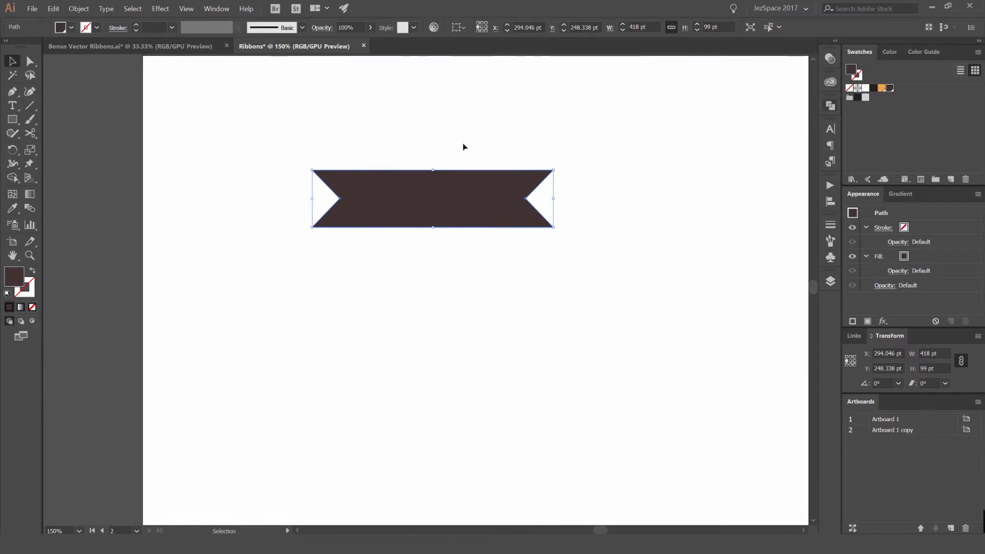
left_click(532, 143)
scroll(473, 169, "up", 1)
scroll(524, 150, "down", 1)
left_click_drag(522, 152, 494, 173)
left_click_drag(473, 205, 395, 291)
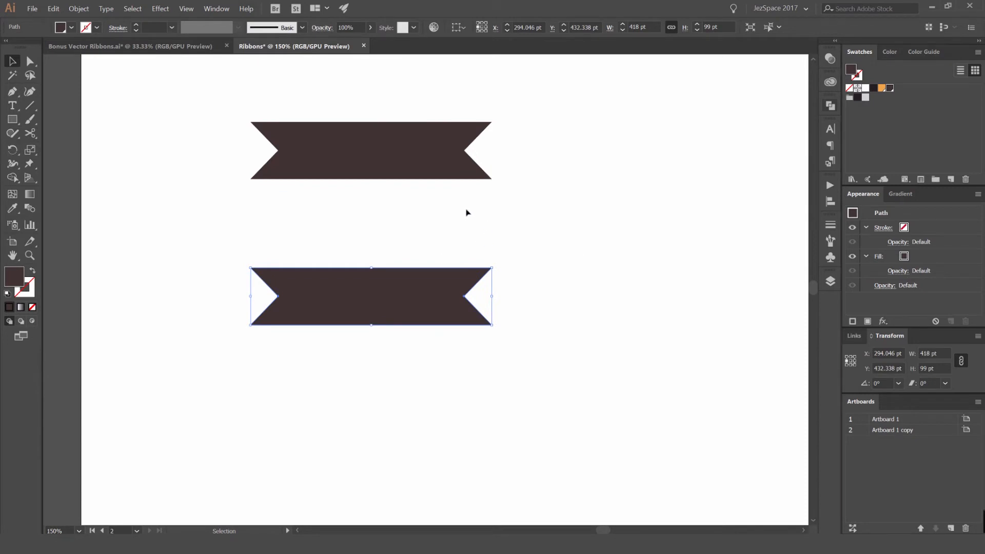
left_click_drag(371, 212, 391, 180)
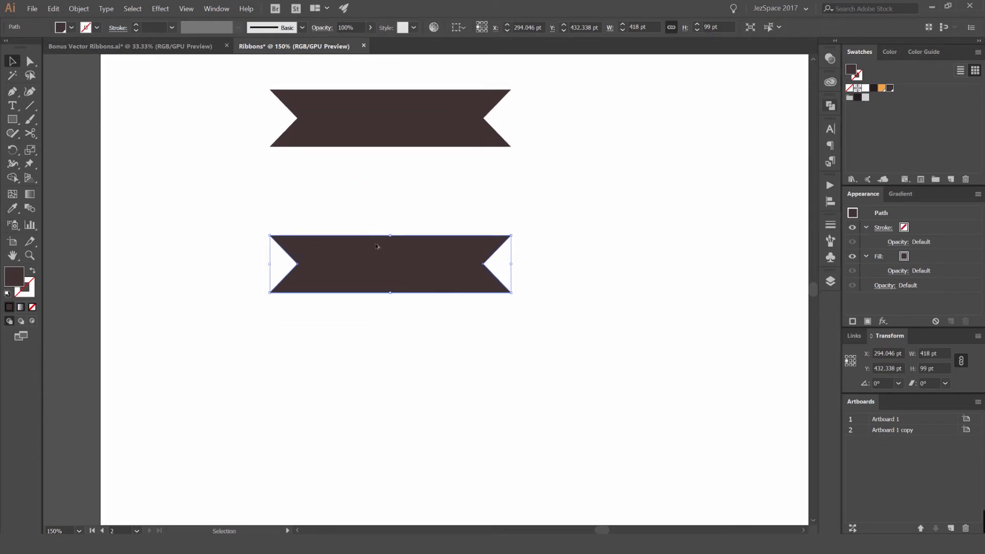
- Look over the reference ribbon designs on the sample artboard beside the ribbons
scroll(378, 245, "up", 1)
scroll(509, 221, "down", 2)
scroll(543, 251, "up", 1)
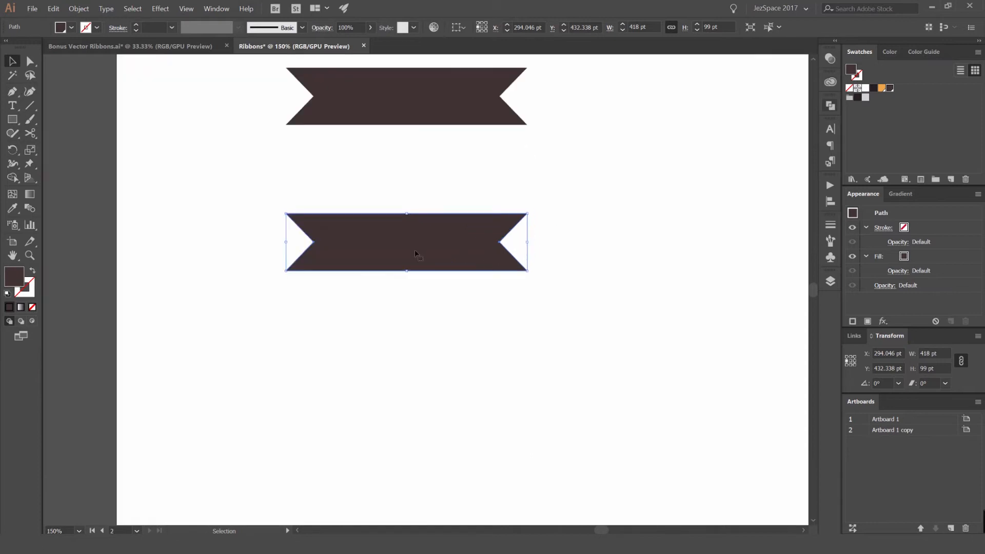
scroll(386, 248, "down", 2)
left_click_drag(278, 226, 544, 208)
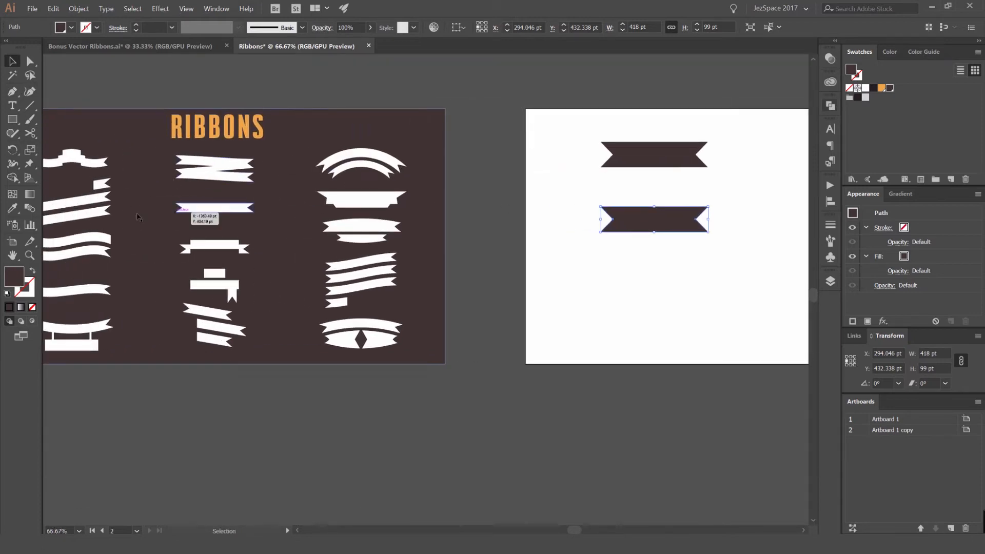
left_click_drag(641, 214, 451, 250)
scroll(454, 249, "up", 2)
left_click_drag(524, 245, 438, 211)
- Apply Envelope Distort with Make with Warp to the copied ribbon
left_click(88, 12)
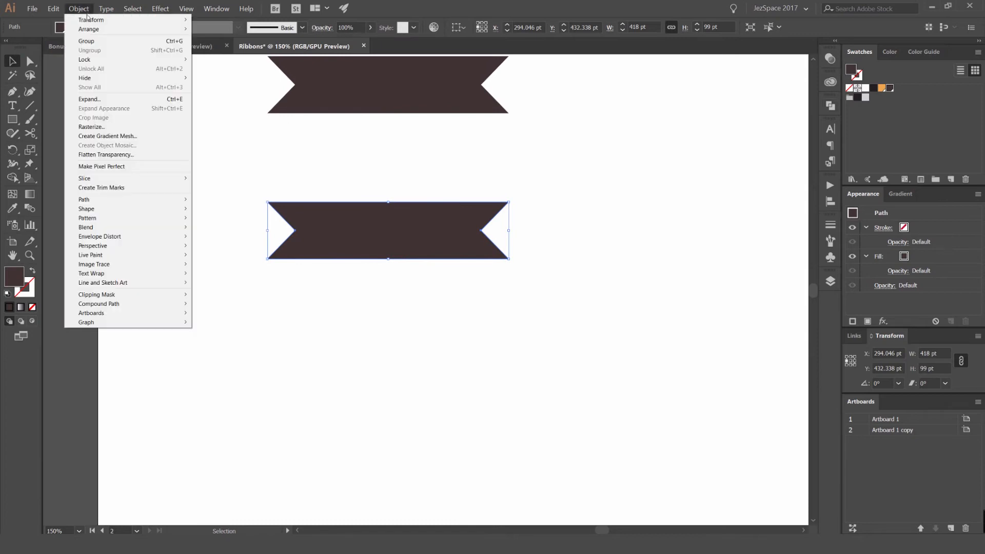
mouse_move(124, 238)
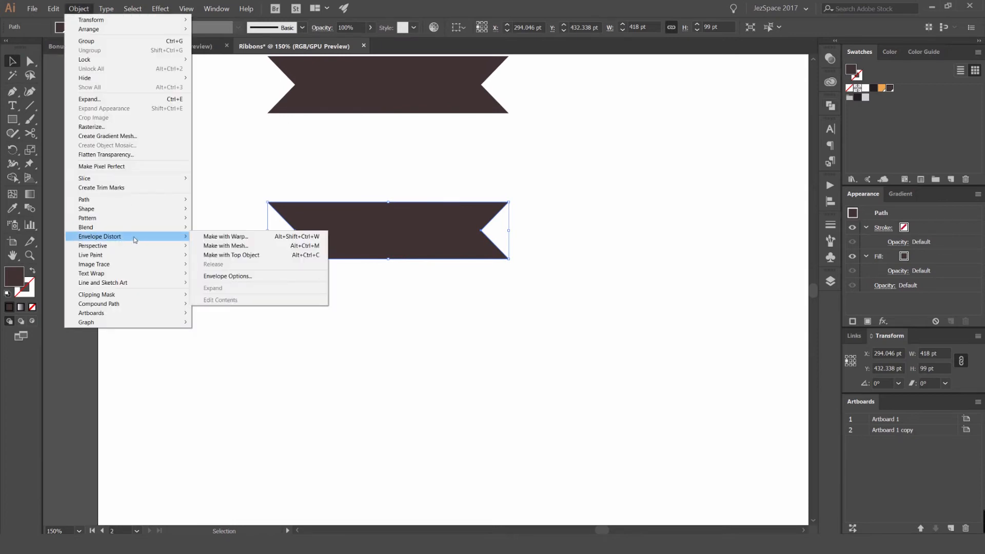
left_click(241, 237)
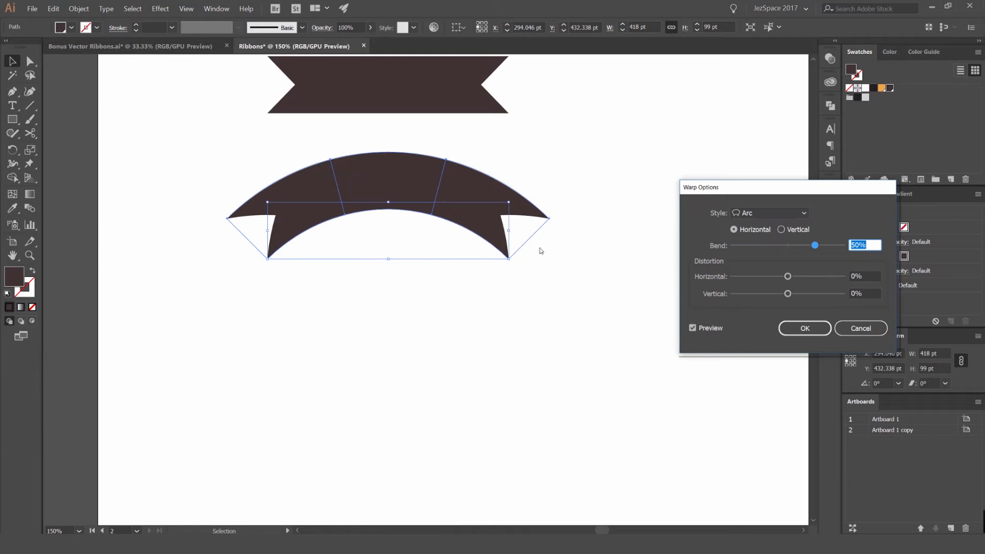
left_click_drag(740, 188, 646, 149)
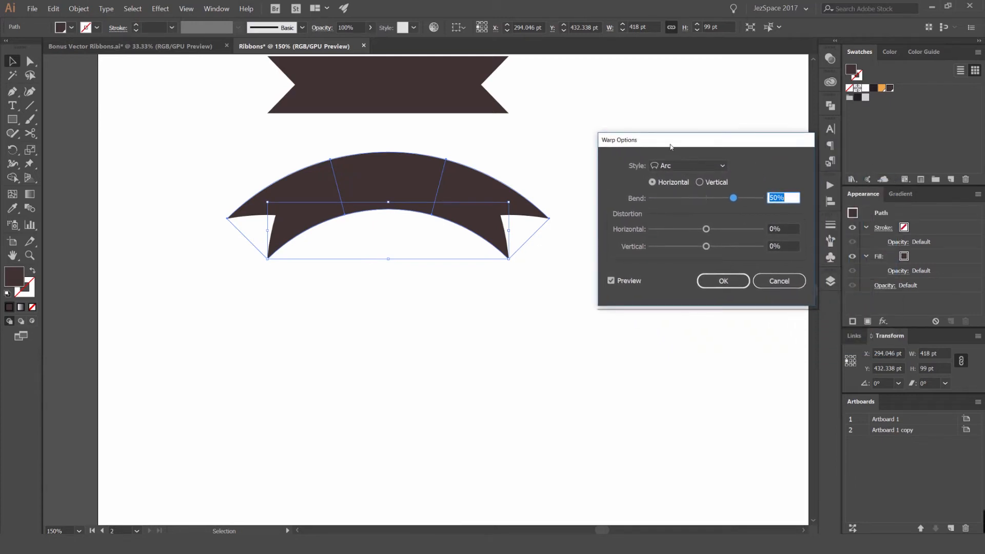
- Preview the Arc, Flag, Wave, Rise, Arch and Arc Upper warp styles on the copied ribbon
left_click(684, 166)
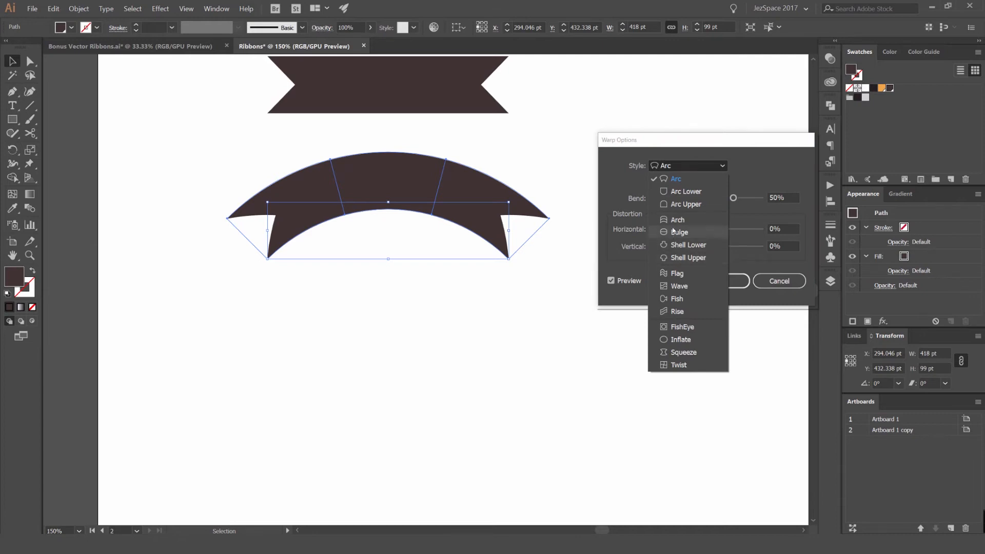
left_click(676, 179)
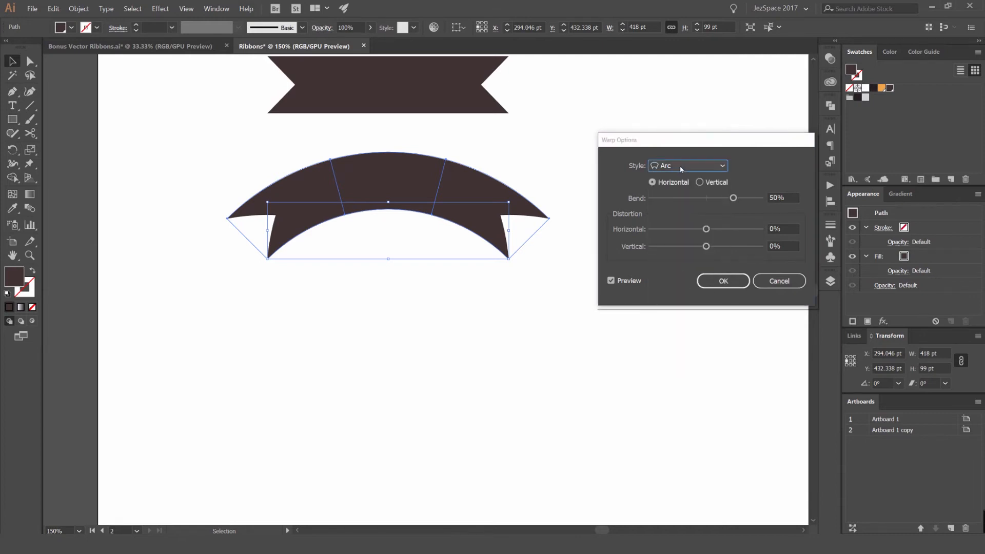
left_click(681, 166)
left_click(672, 272)
left_click(677, 167)
left_click(678, 286)
left_click(677, 167)
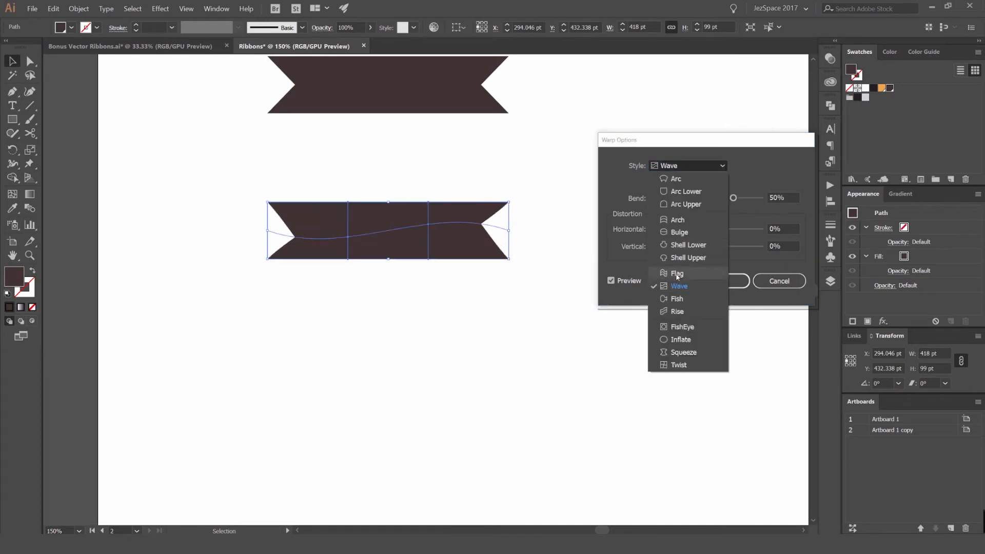
left_click(677, 273)
left_click(678, 165)
left_click(684, 311)
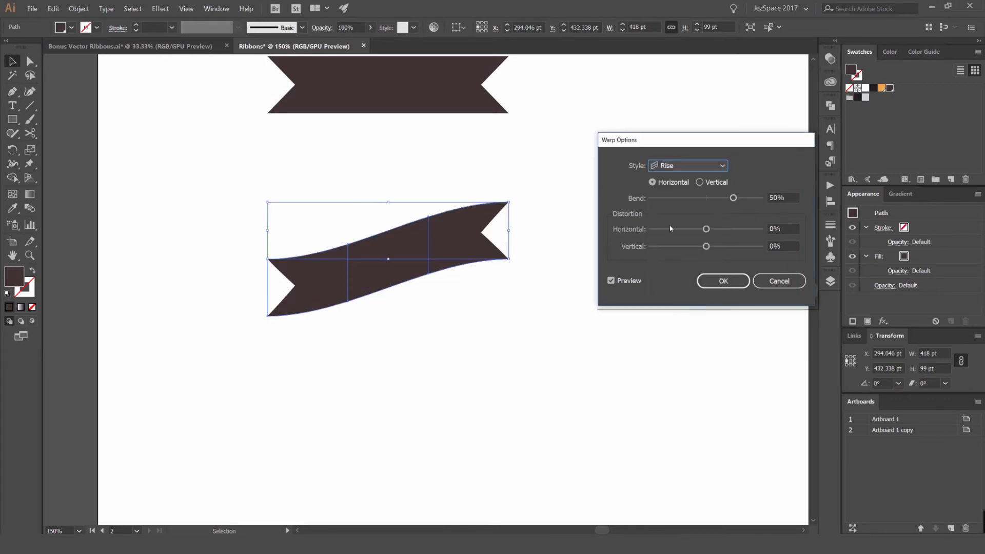
left_click(682, 166)
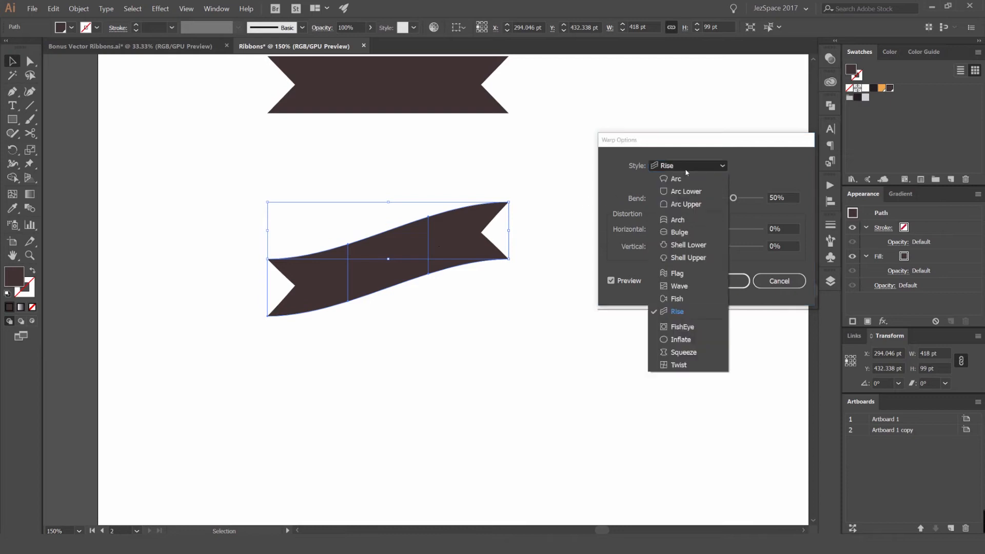
left_click(683, 193)
scroll(682, 168, "down", 2)
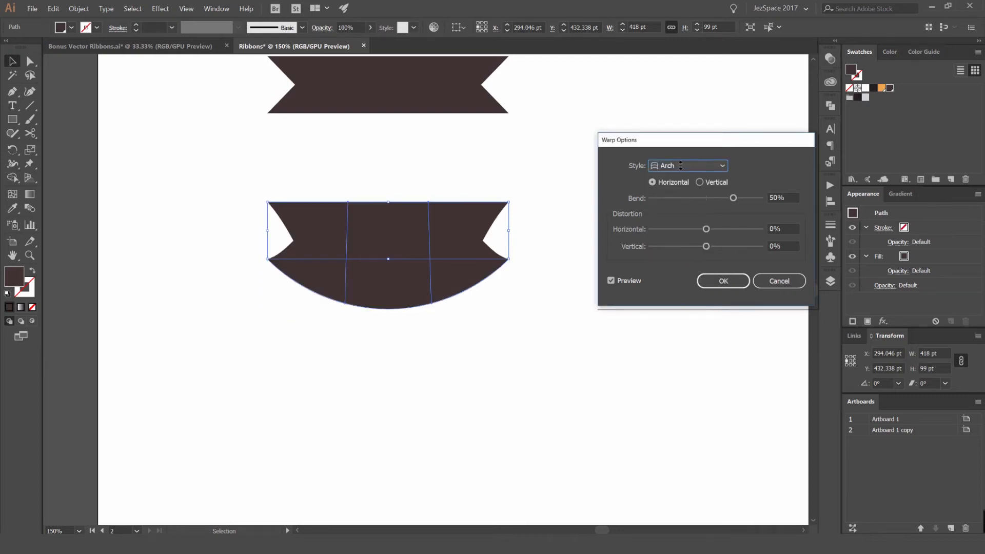
scroll(682, 168, "up", 1)
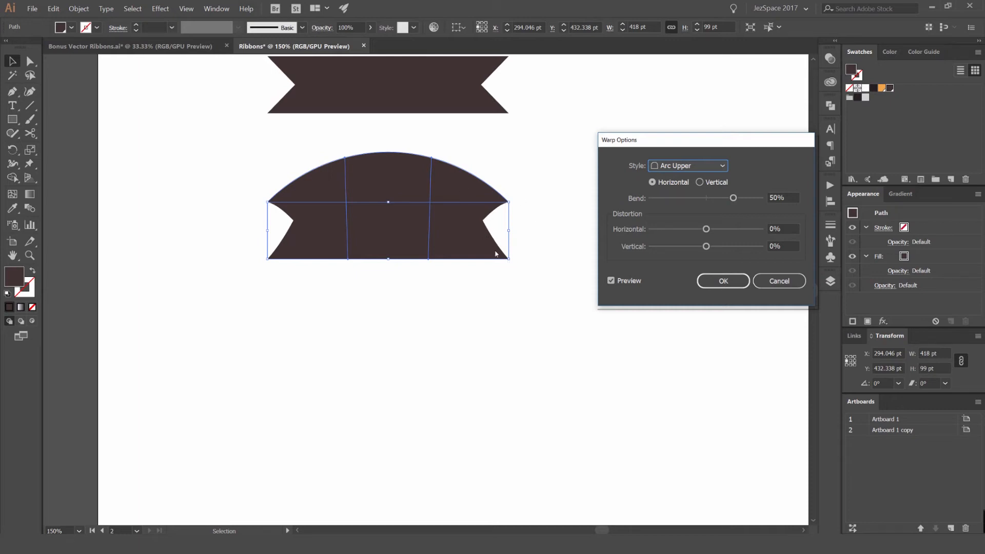
- Preview the Inflate and Fish warp styles, trying the vertical orientation before returning to horizontal
left_click(686, 168)
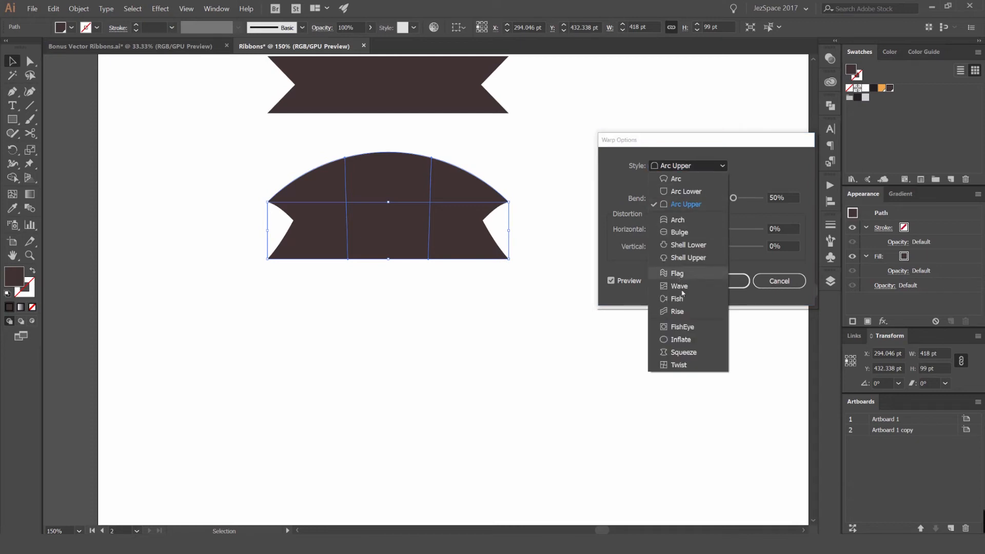
left_click(680, 351)
scroll(686, 168, "down", 1)
scroll(686, 168, "up", 2)
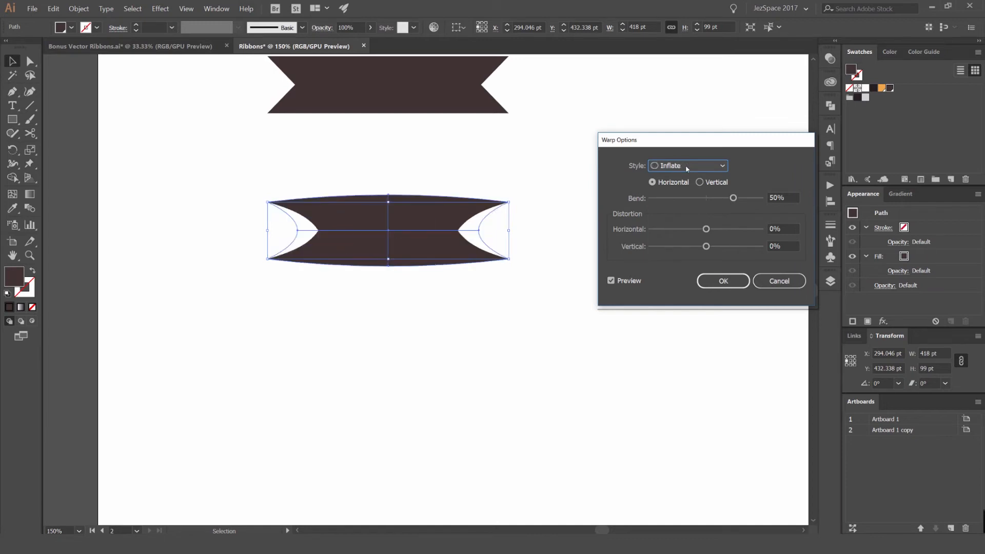
scroll(687, 168, "up", 3)
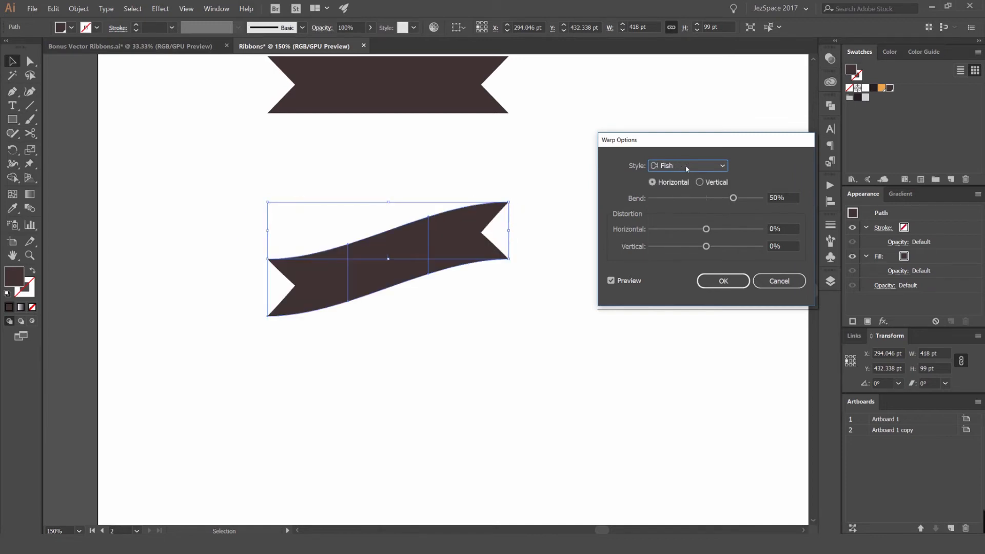
scroll(687, 168, "up", 1)
scroll(686, 168, "down", 1)
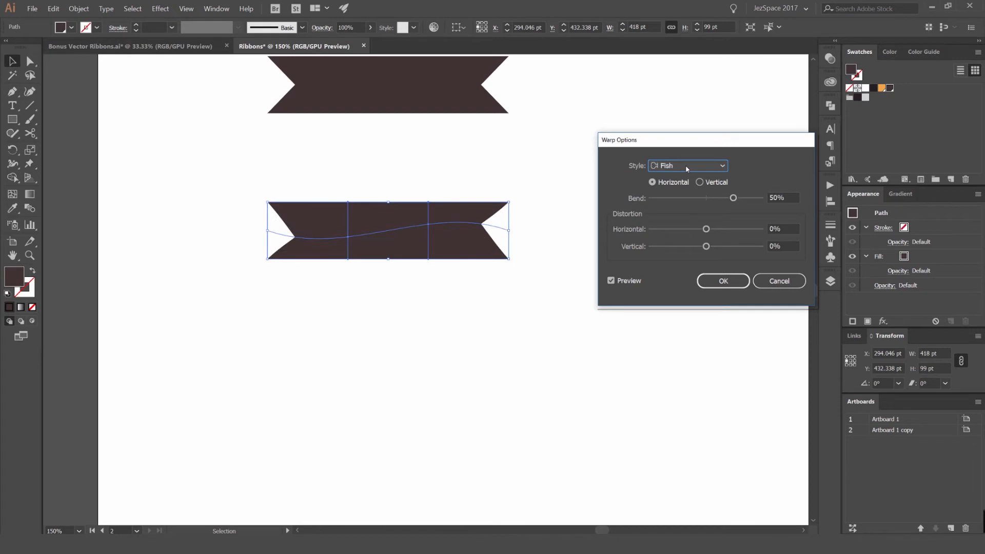
left_click(707, 182)
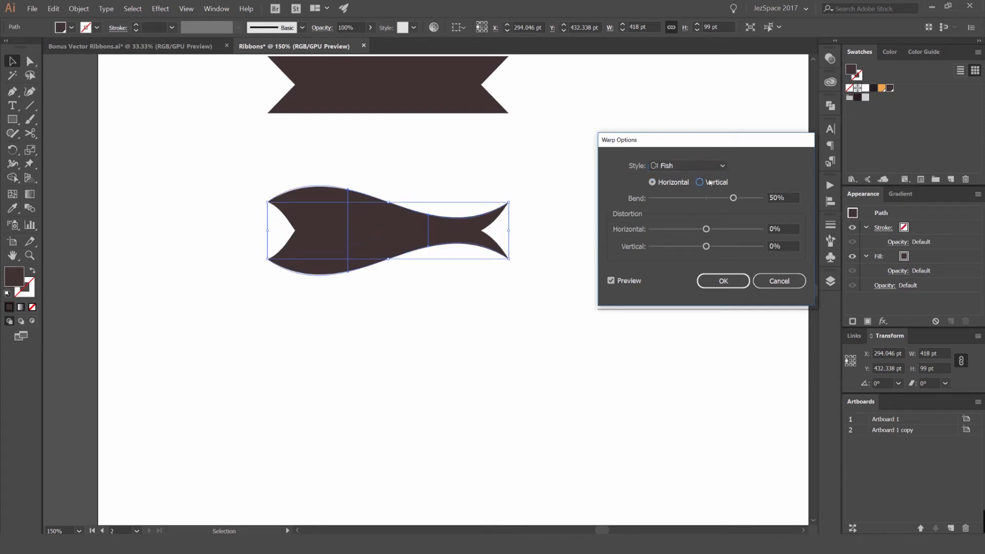
left_click(674, 184)
- Choose the Flag warp style and set its bend to 20%
left_click(686, 166)
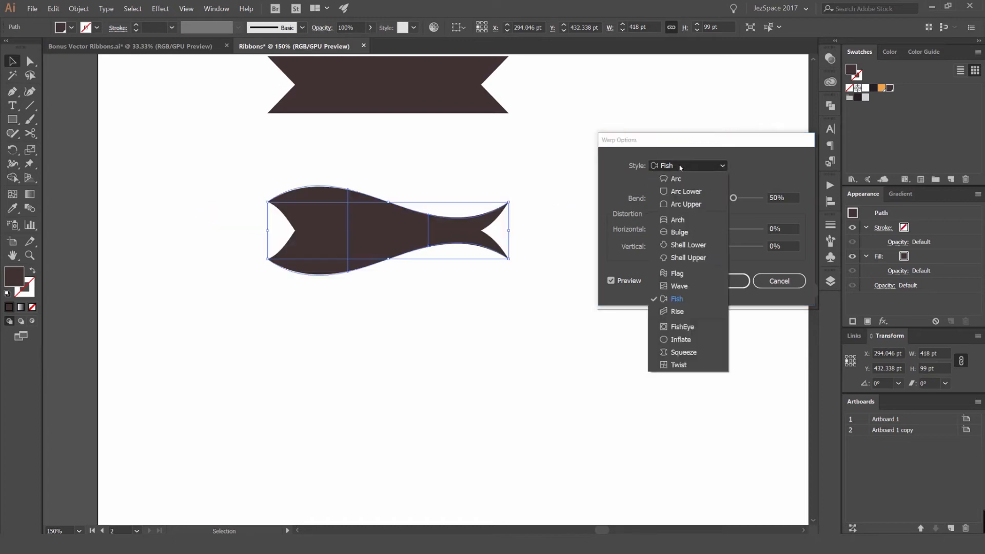
left_click(682, 277)
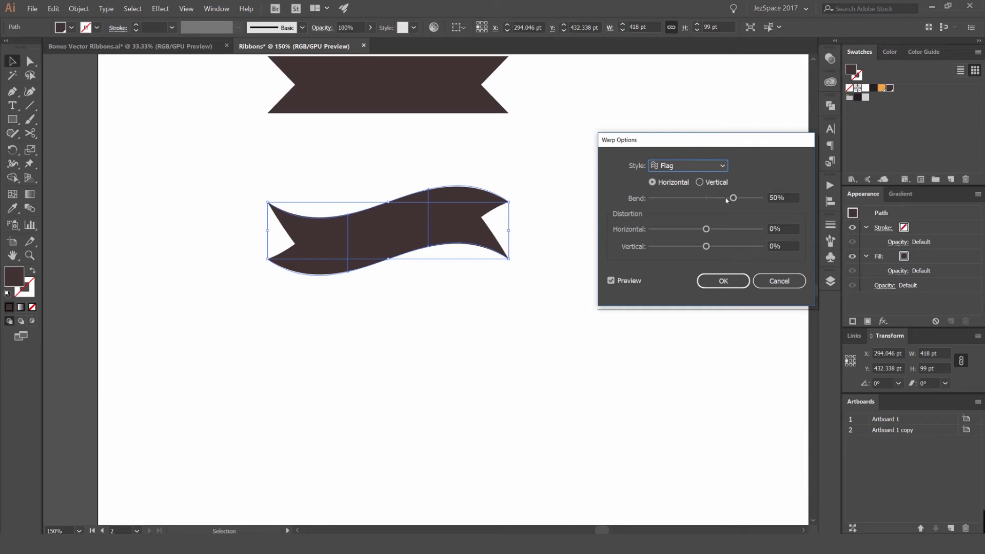
left_click_drag(734, 198, 650, 200)
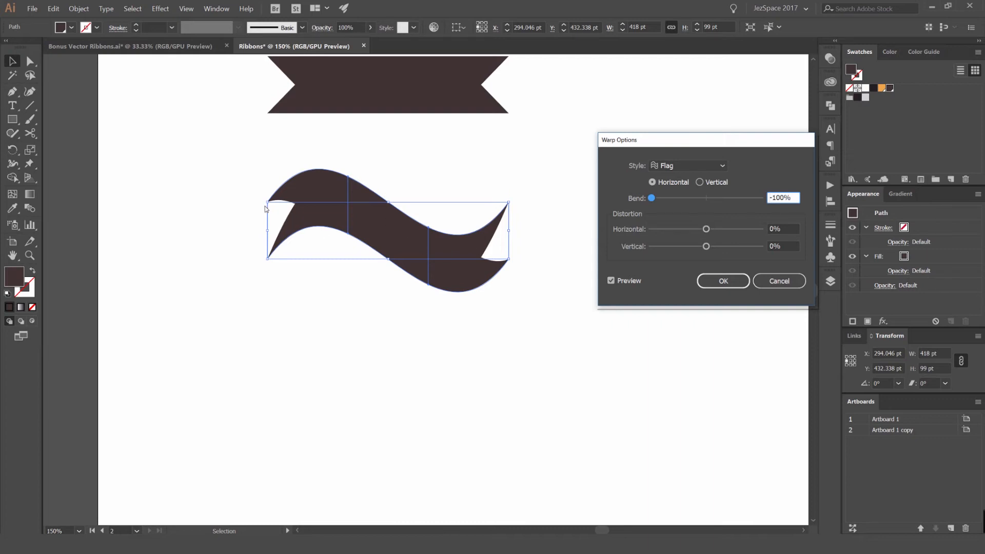
left_click_drag(652, 198, 721, 199)
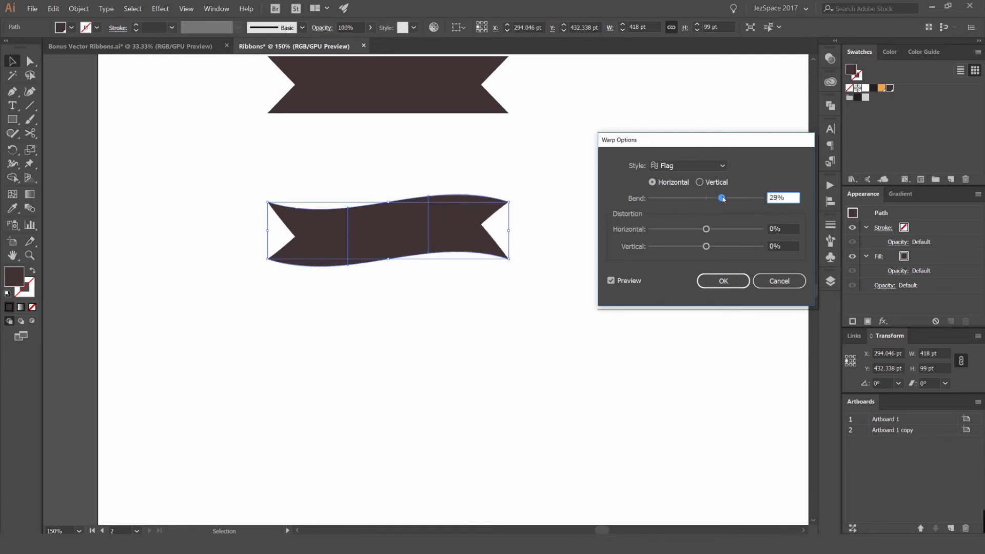
left_click_drag(722, 199, 717, 201)
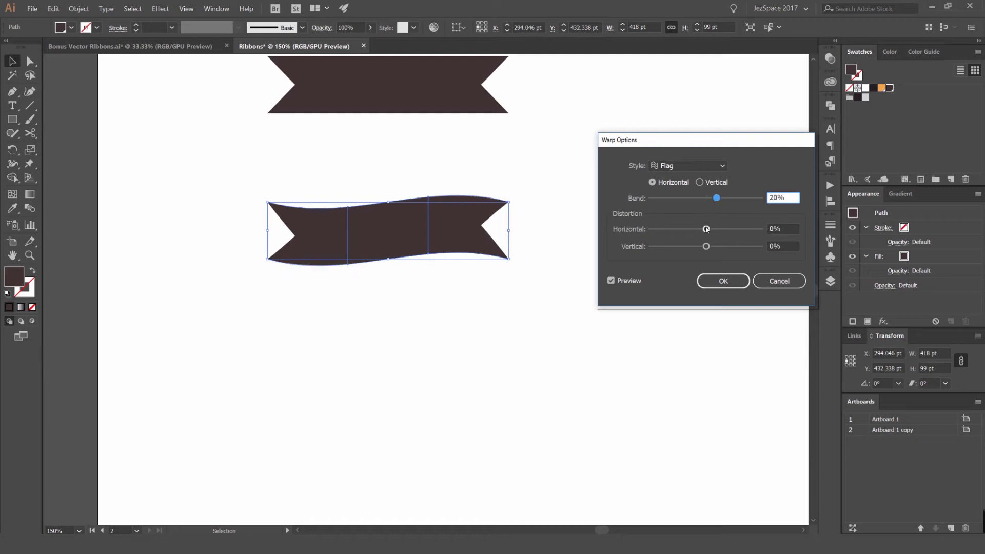
- Set the horizontal distortion to 25% and confirm the warp
left_click_drag(707, 229, 747, 248)
type("0")
left_click_drag(688, 230, 717, 230)
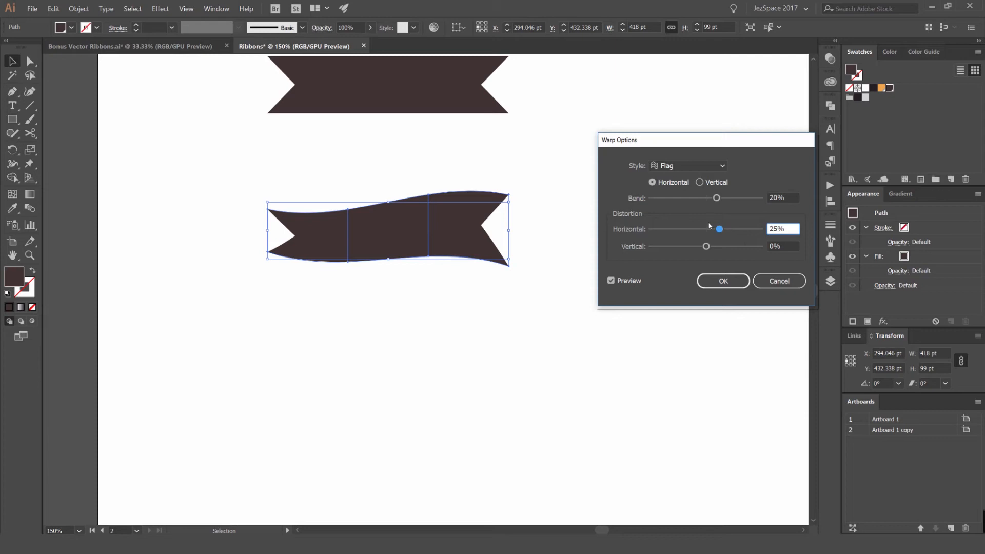
left_click(723, 281)
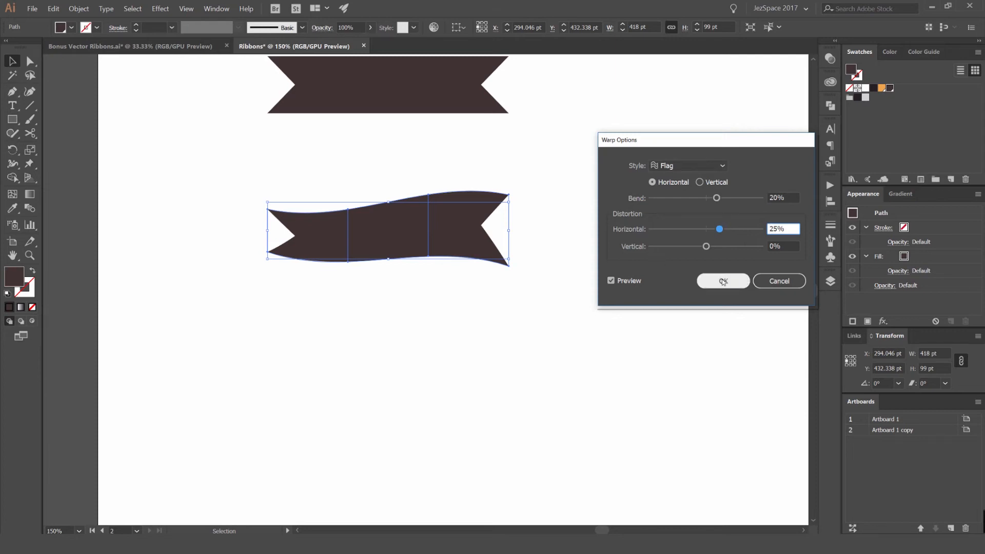
- Reselect the warped ribbon and switch between editing its contents and its envelope
left_click(517, 198)
left_click_drag(397, 235, 404, 209)
key("ctrl+z")
scroll(611, 139, "down", 2)
left_click(609, 152)
scroll(597, 165, "up", 2)
left_click(429, 186)
scroll(577, 156, "up", 1)
left_click_drag(350, 151, 385, 176)
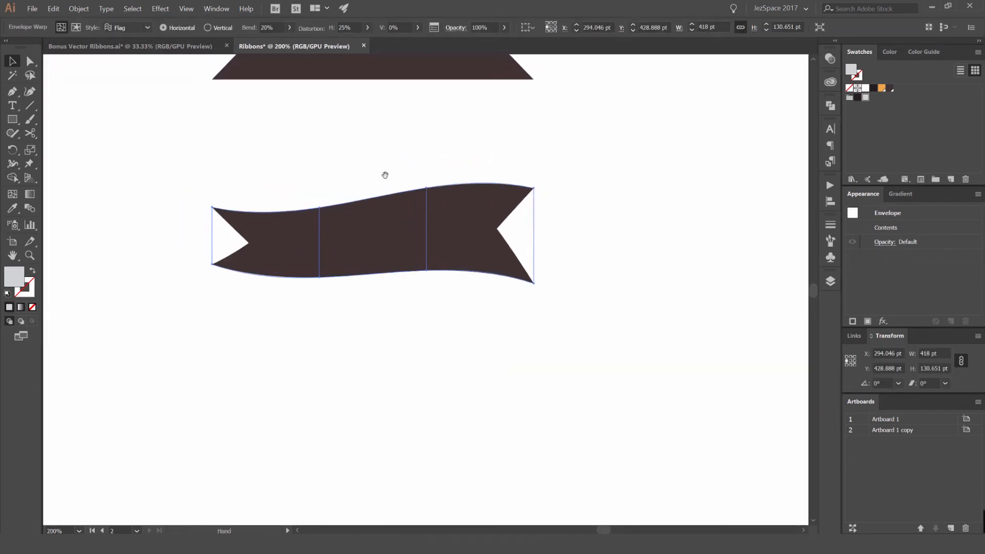
left_click(76, 28)
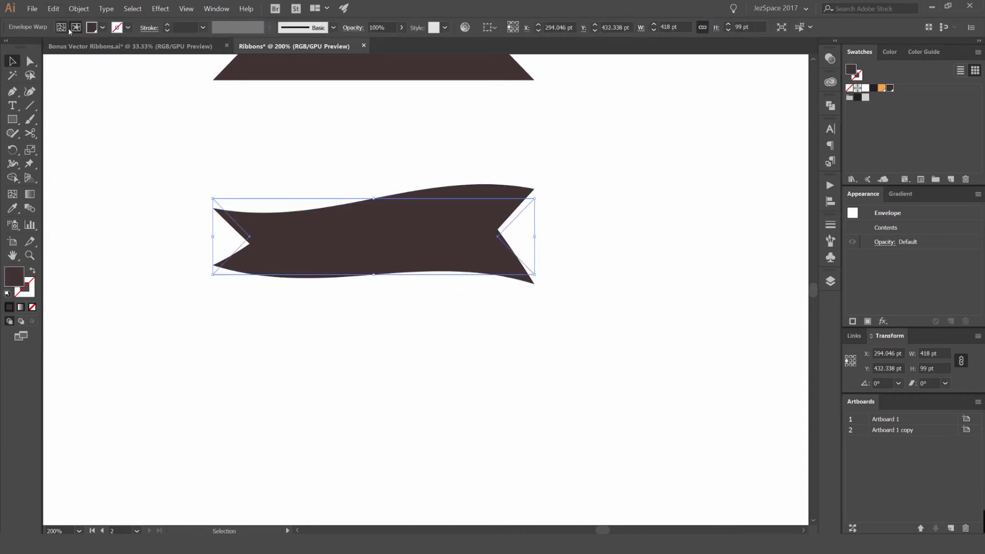
left_click(61, 27)
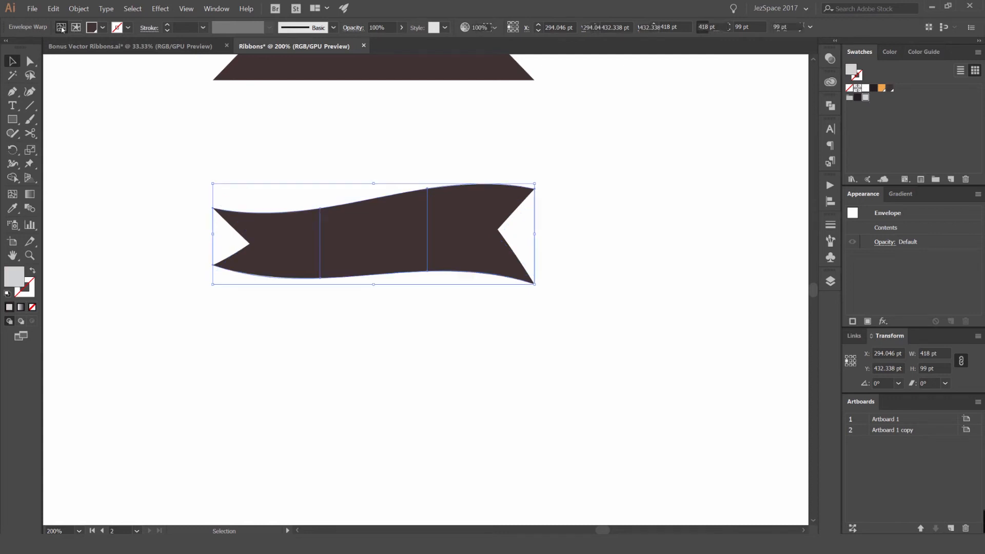
- Try reshaping the ribbon by dragging the envelope's middle mesh points up and down
key("a")
left_click_drag(320, 208, 315, 170)
left_click_drag(320, 288, 323, 314)
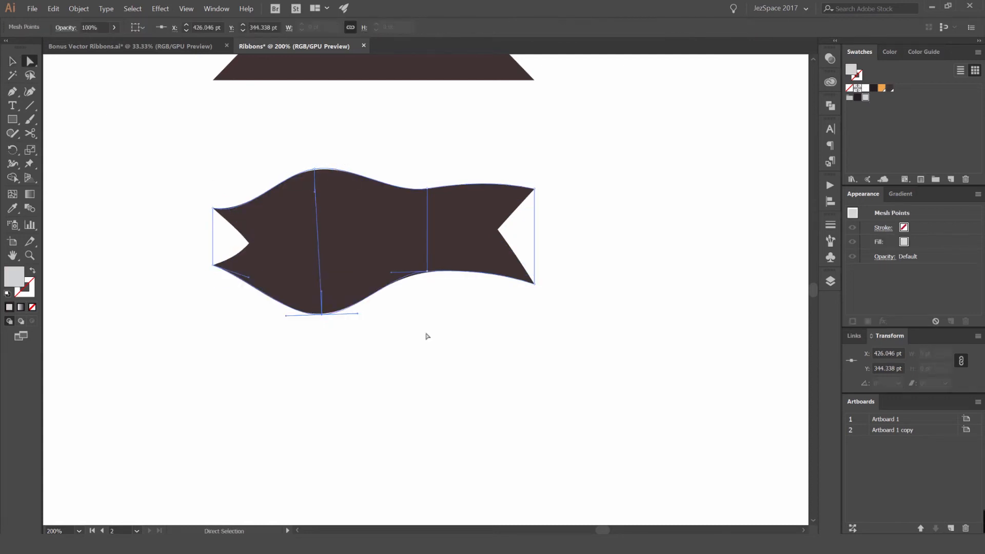
left_click(528, 354)
key("ctrl+z")
key("ctrl+z")
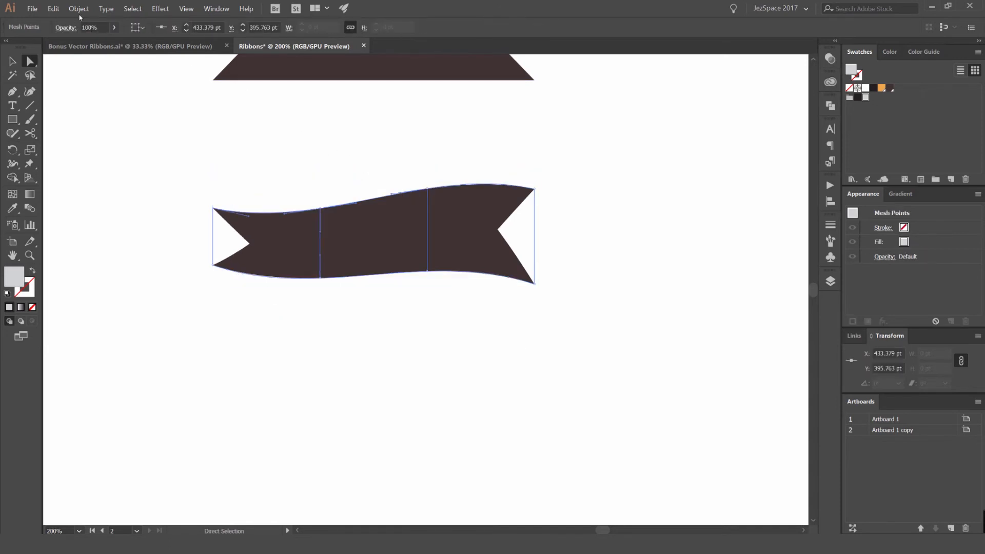
- Try moving the notch anchor points of the ribbon's contents inside the envelope
left_click(349, 160)
key("v")
left_click(360, 227)
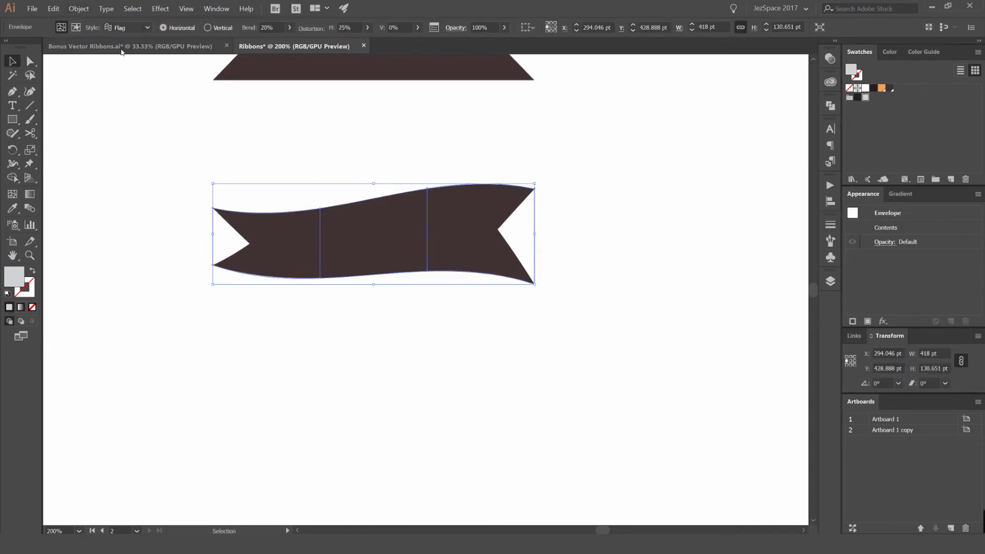
left_click(76, 28)
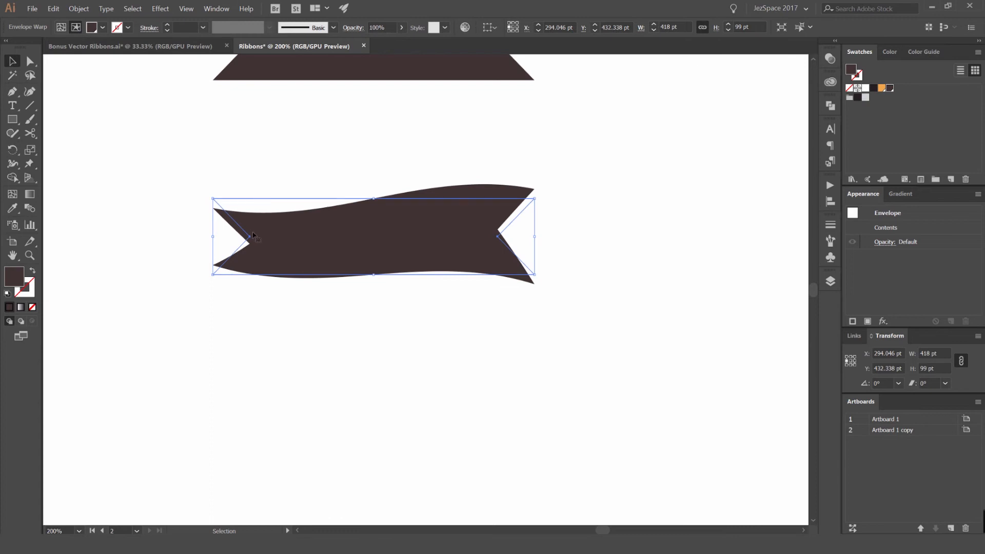
key("ctrl+plus")
key("a")
left_click_drag(519, 257, 593, 261)
key("ctrl+z")
left_click_drag(573, 313, 647, 314)
key("ctrl+z")
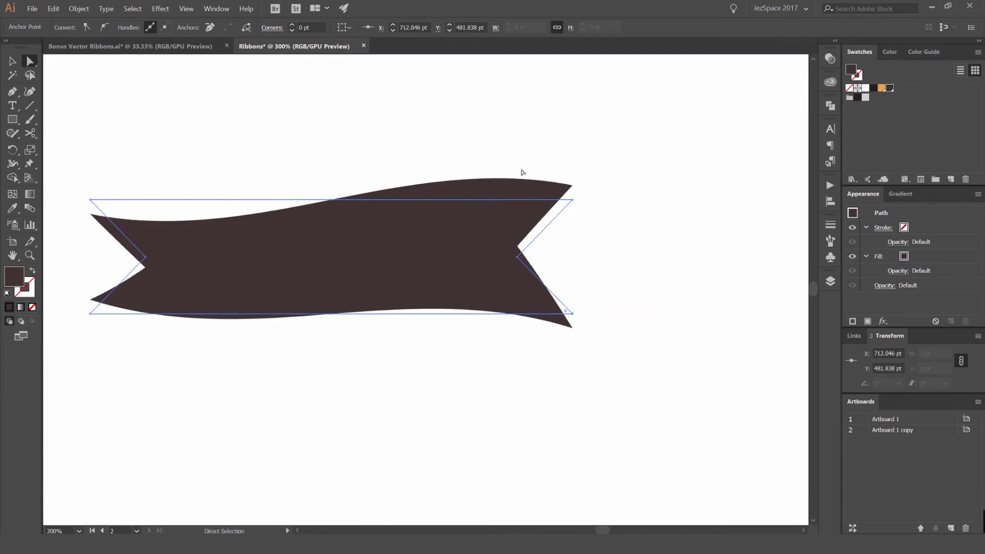
- Expand the warped ribbon envelope into regular artwork, keeping object and fill
key("v")
left_click(403, 152)
left_click(344, 271)
scroll(336, 213, "down", 1)
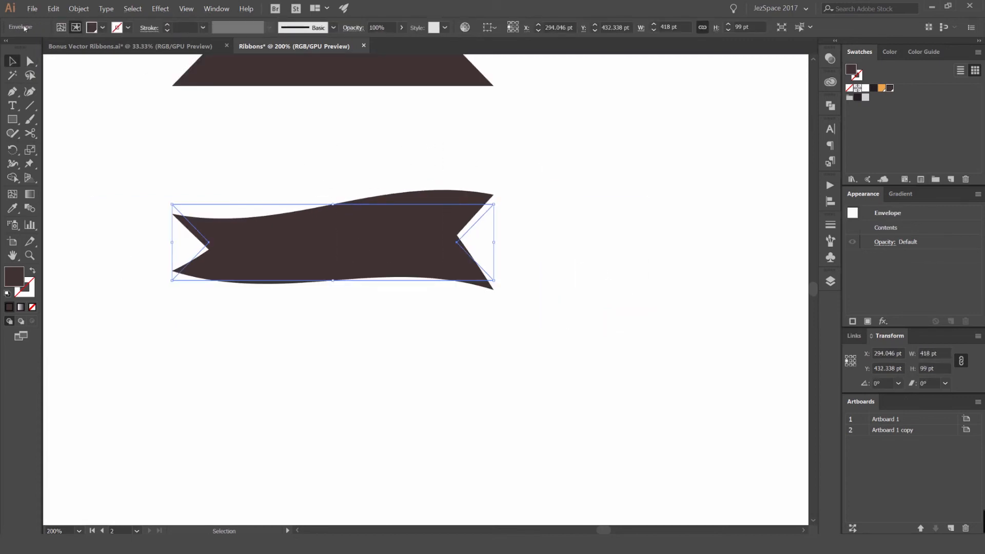
left_click(61, 27)
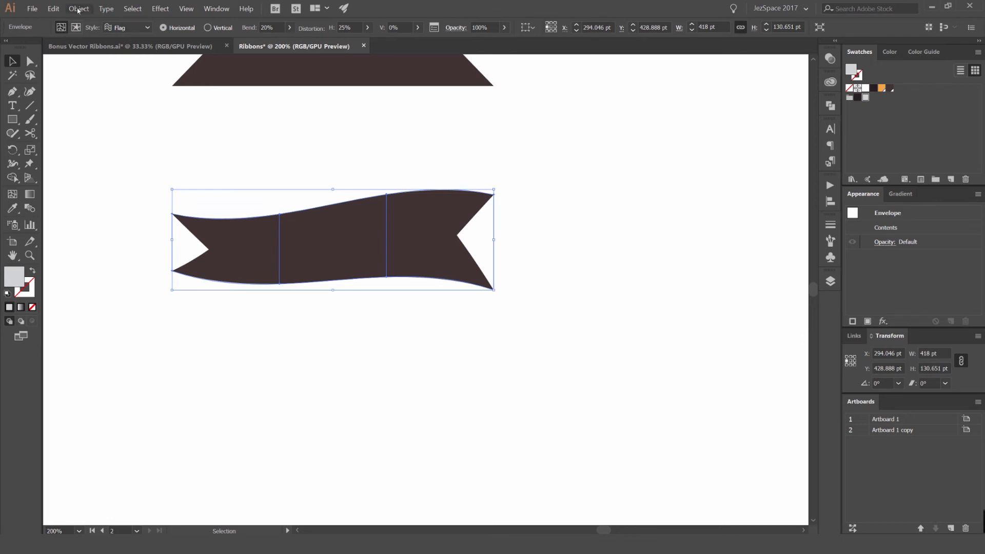
left_click(79, 10)
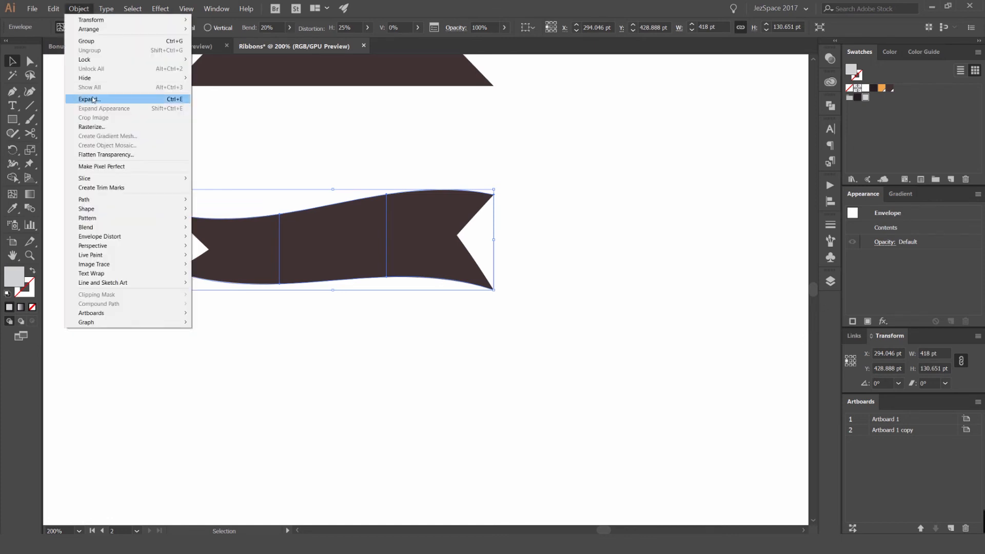
left_click(123, 103)
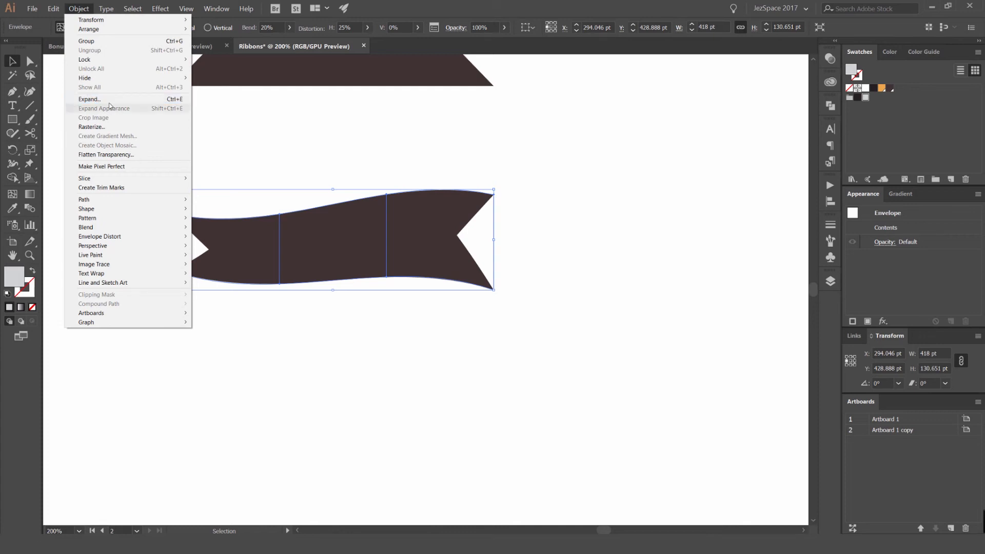
left_click_drag(672, 167, 628, 156)
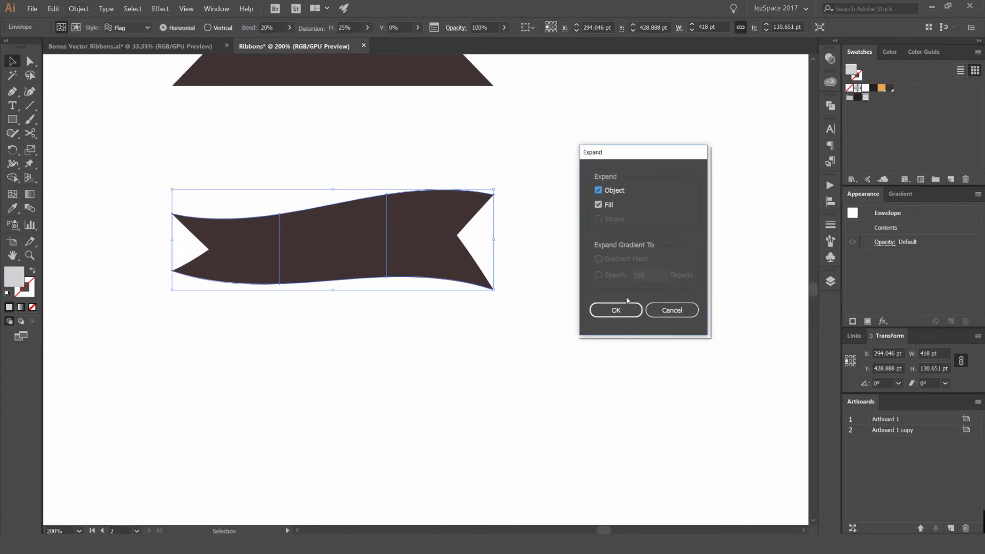
left_click(620, 308)
- Inspect the expanded ribbon up close and zoom back out to the artboards
left_click_drag(369, 214, 415, 251)
key("ctrl+z")
left_click(369, 132)
scroll(367, 135, "down", 2)
left_click(396, 159)
scroll(398, 249, "up", 2)
left_click(399, 249)
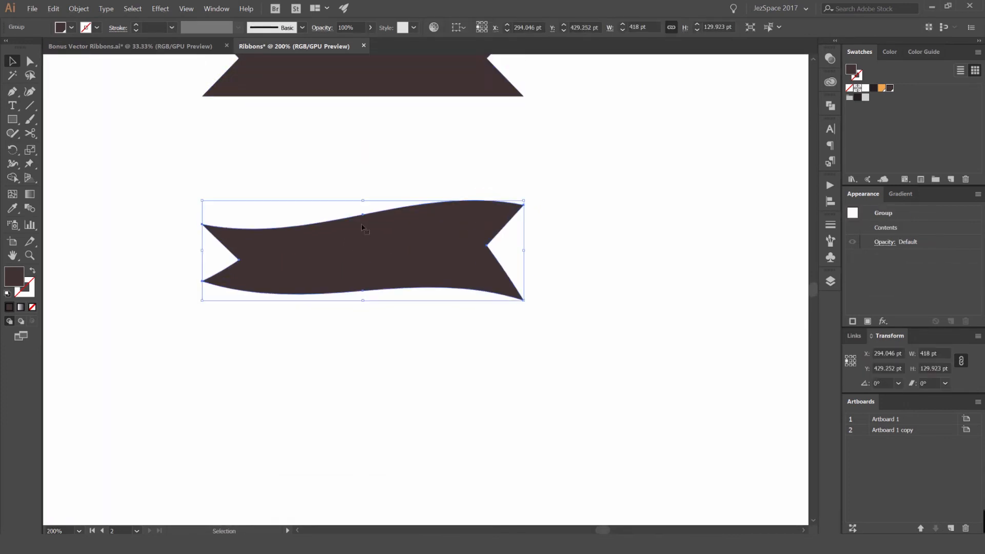
scroll(368, 222, "up", 2)
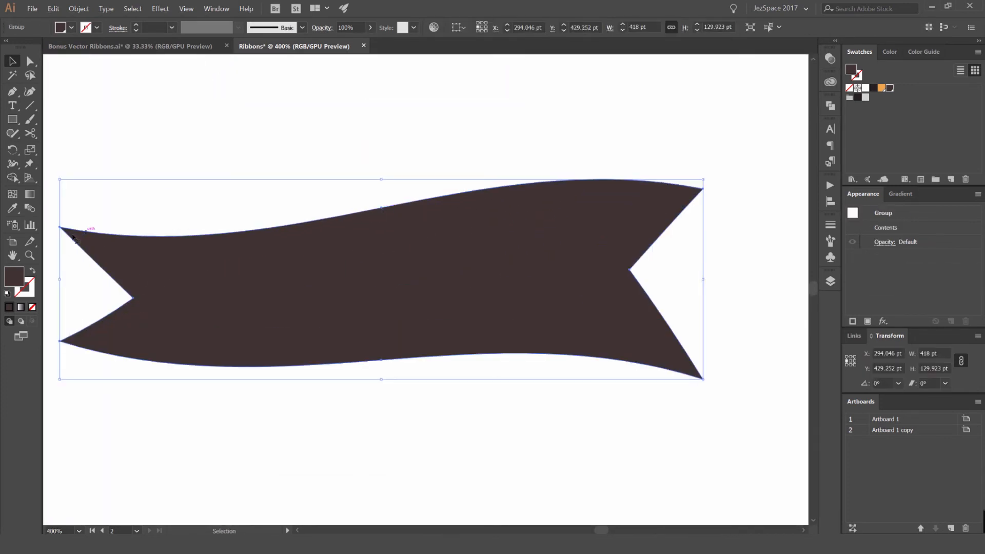
scroll(661, 220, "down", 4)
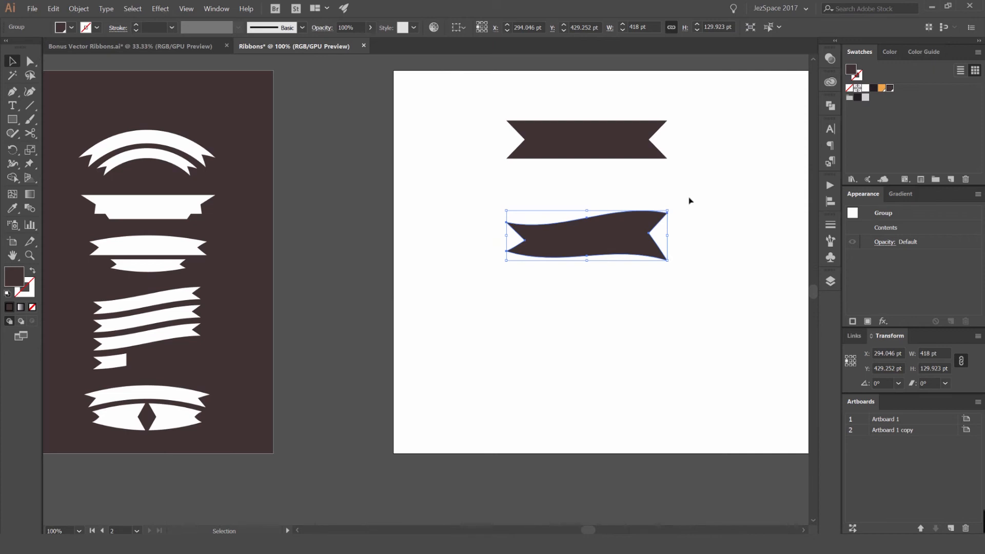
- Try filling the warped ribbon with the orange swatch
left_click(882, 87)
left_click(761, 158)
left_click_drag(703, 175, 545, 211)
left_click(477, 265)
left_click(691, 154)
left_click(485, 264)
left_click(598, 214)
scroll(602, 213, "up", 1)
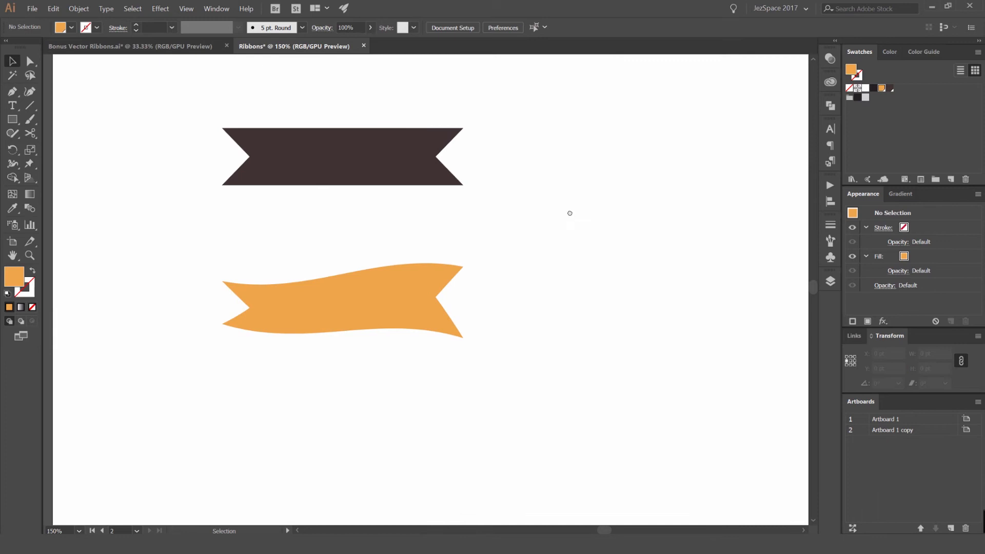
left_click_drag(569, 214, 672, 134)
scroll(439, 261, "up", 2)
scroll(491, 173, "down", 1)
left_click_drag(475, 178, 390, 272)
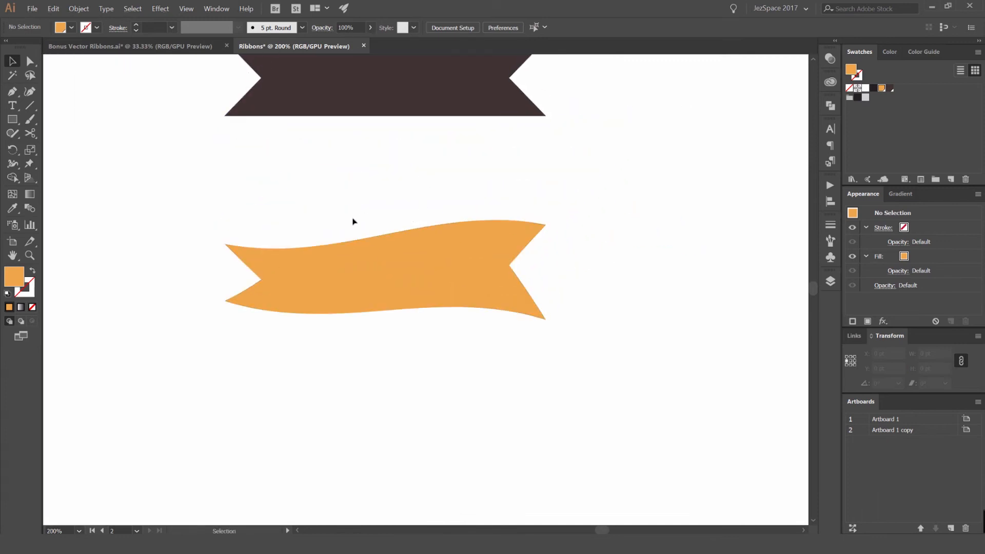
- Set the ribbon's fill back to the dark brown swatch
key("p")
left_click(860, 97)
scroll(226, 292, "up", 1)
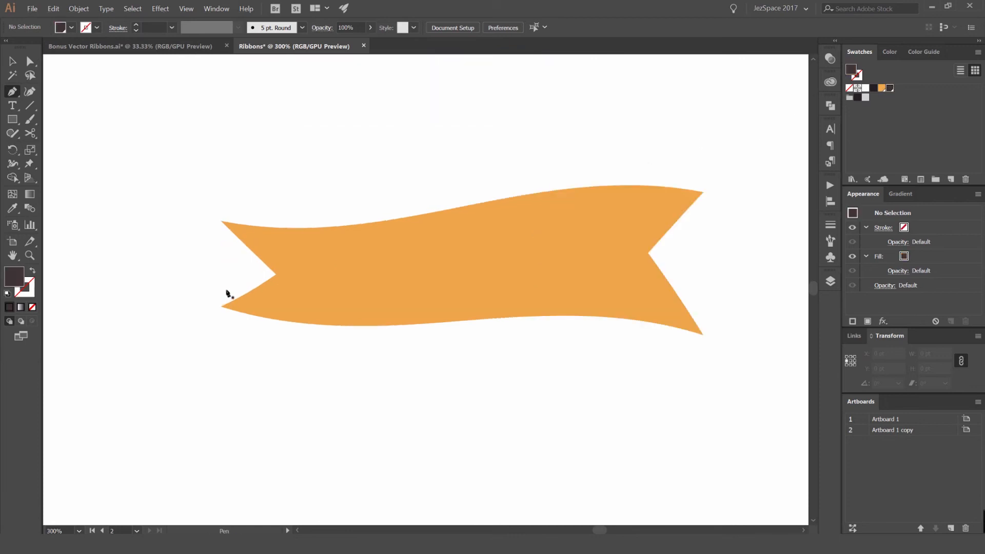
key("v")
left_click(455, 263)
left_click(890, 88)
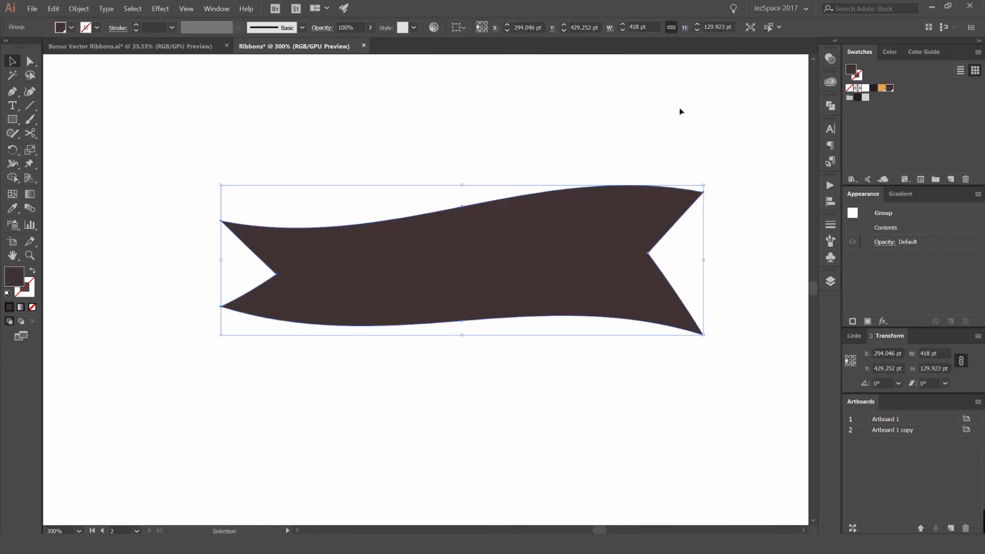
left_click(681, 111)
- Draw a curved orange path with the Pen tool along the middle of the ribbon, extending past the right notch
key("p")
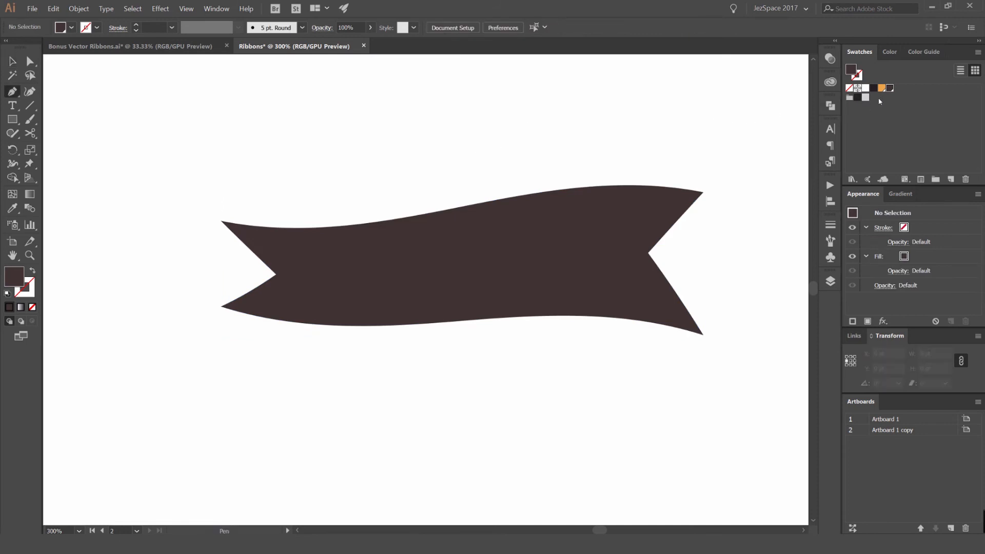
left_click(882, 88)
left_click(229, 274)
key("space")
left_click_drag(372, 281, 458, 246)
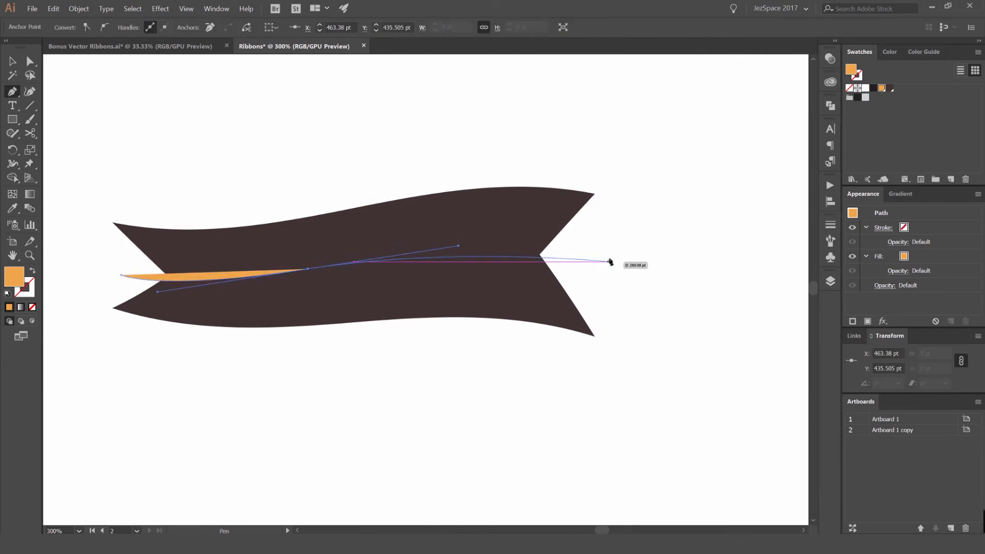
scroll(564, 262, "up", 2)
scroll(579, 260, "down", 2)
left_click_drag(618, 262, 655, 270)
scroll(98, 274, "up", 1)
key("a")
left_click_drag(139, 277, 151, 268)
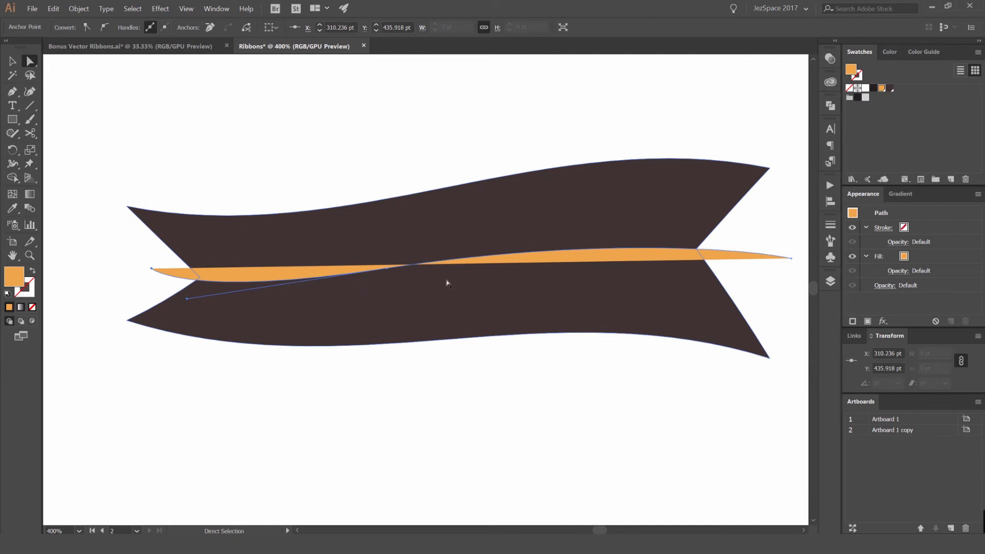
- Swap the path's fill to an orange stroke and set the stroke weight to 3 pt
key("shift+x")
key("v")
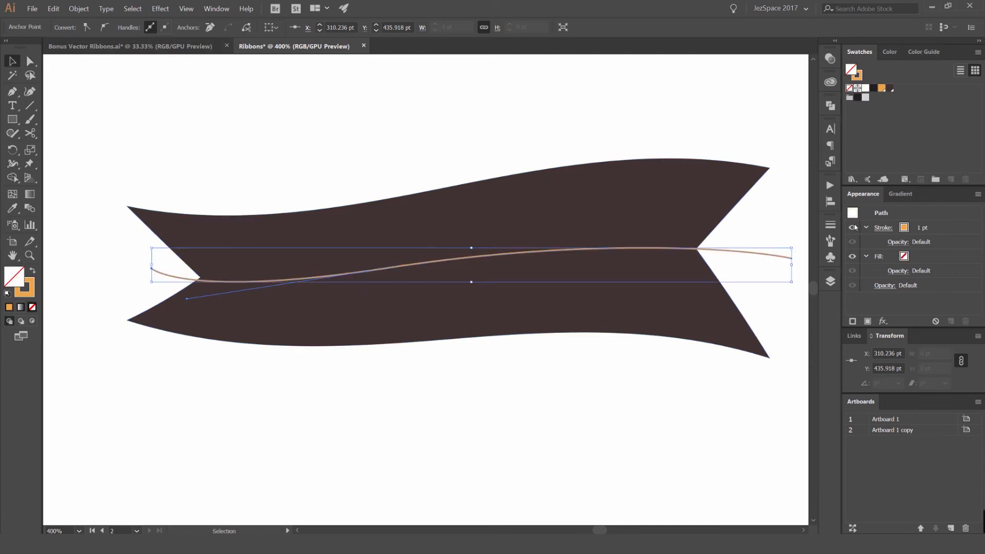
left_click(830, 224)
left_click(728, 234)
left_click(728, 234)
left_click(832, 225)
left_click(660, 134)
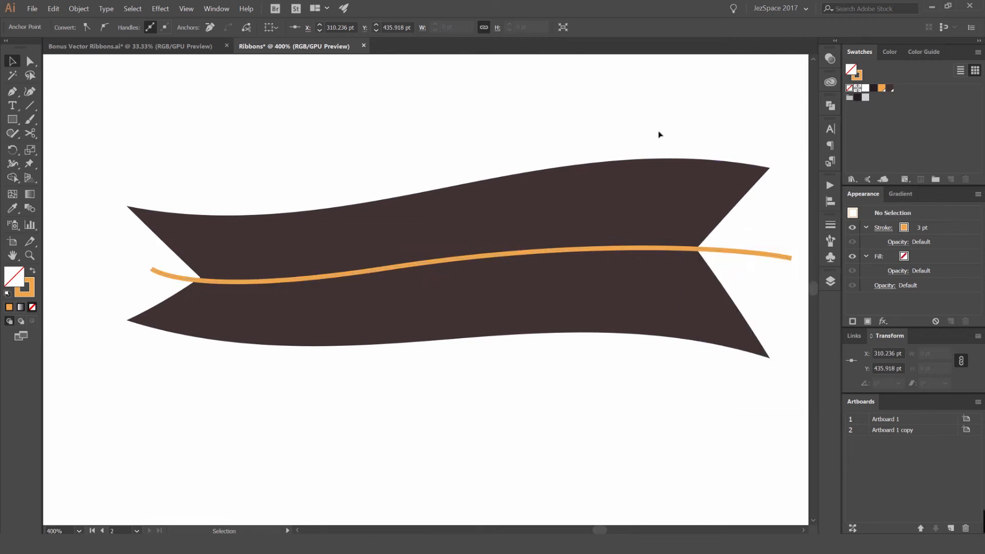
- Cut the path at the left notch with the Scissors tool and delete the excess left end
scroll(662, 132, "down", 1)
left_click_drag(699, 93, 554, 132)
scroll(566, 260, "up", 1)
left_click(588, 264)
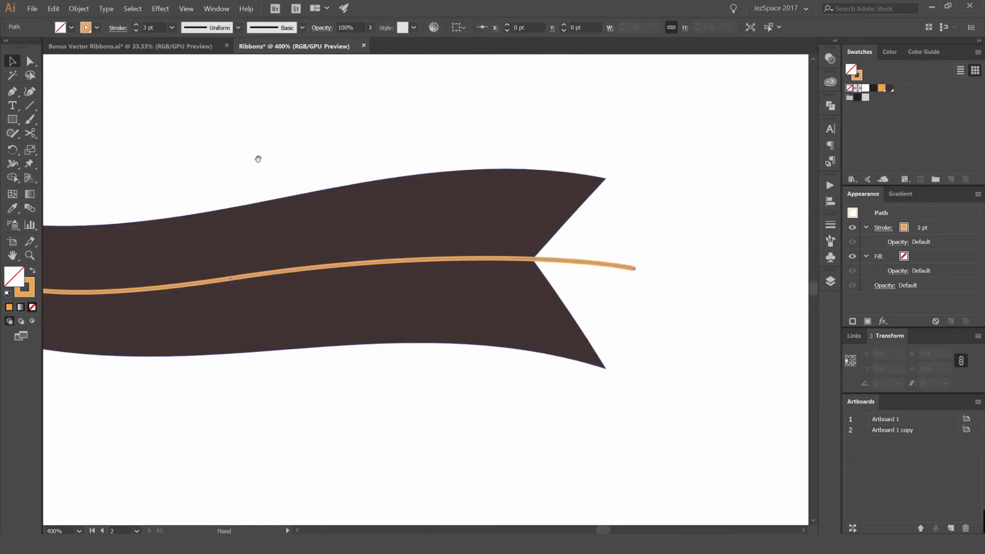
left_click_drag(257, 158, 519, 126)
scroll(248, 236, "up", 2)
scroll(398, 289, "up", 2)
left_click_drag(402, 285, 410, 281)
scroll(397, 274, "down", 4)
scroll(347, 265, "up", 3)
key("c")
left_click(336, 267)
key("a")
left_click(303, 283)
left_click(308, 259)
key("Delete")
left_click(300, 274)
scroll(299, 273, "down", 5)
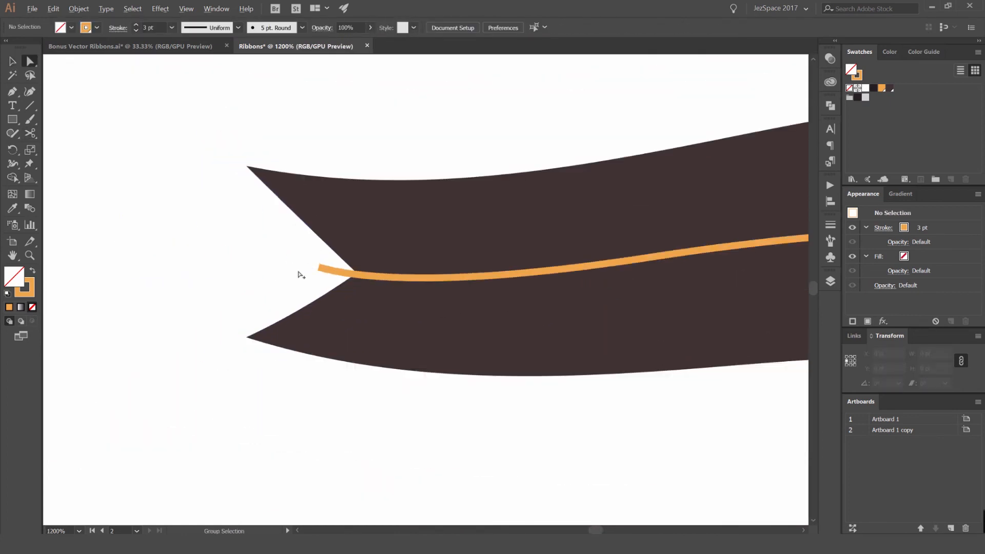
- Place type on the curved path with the Type on a Path tool and clear the placeholder text
left_click(554, 240)
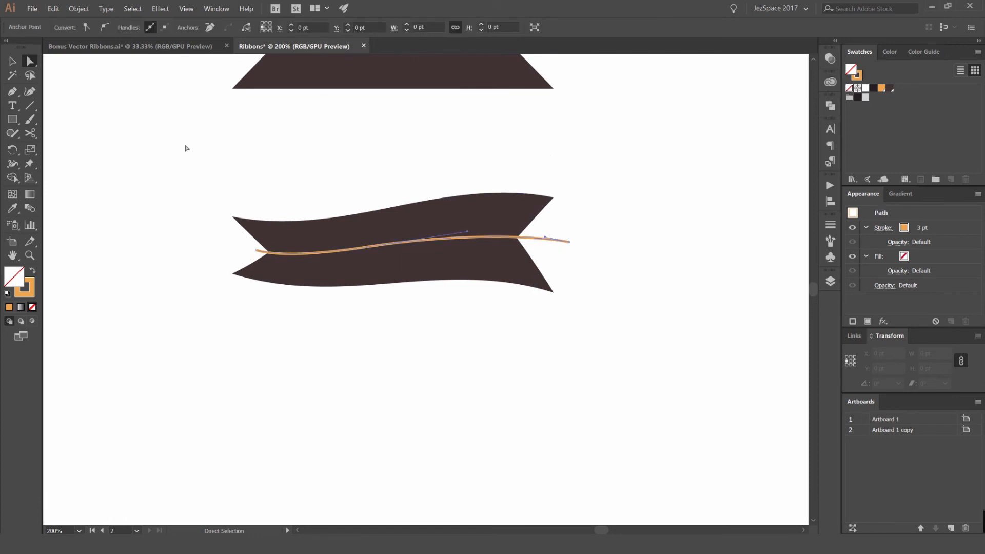
left_click(12, 109)
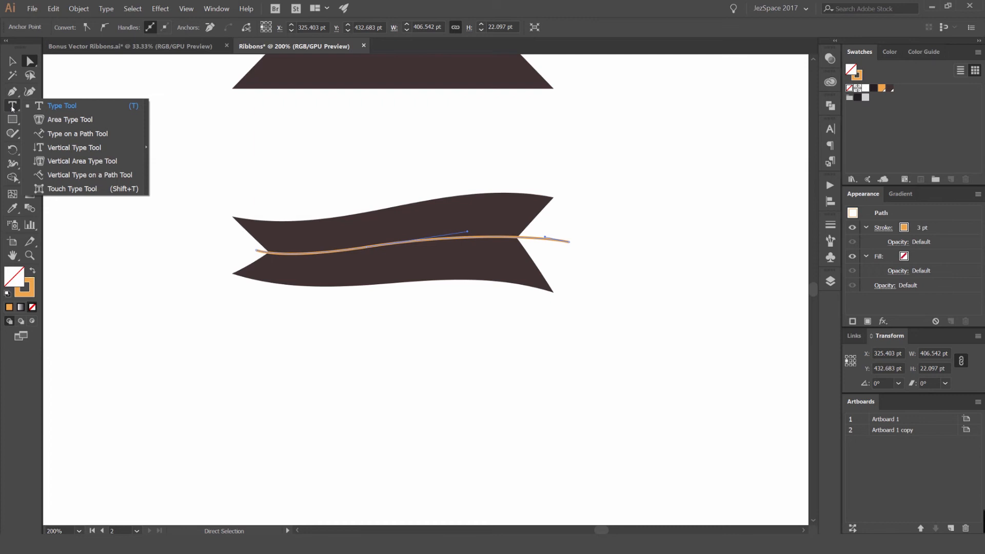
left_click(79, 134)
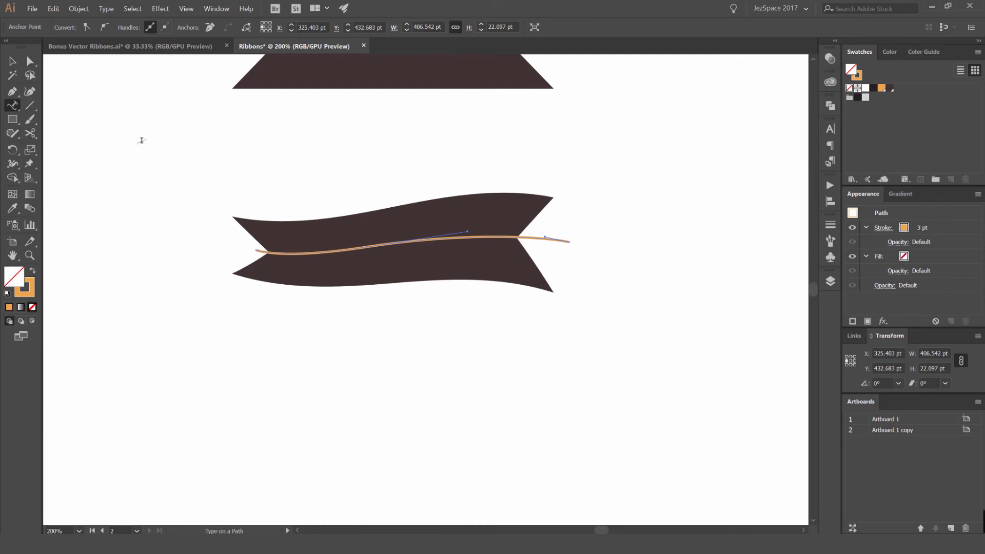
scroll(272, 231, "up", 2)
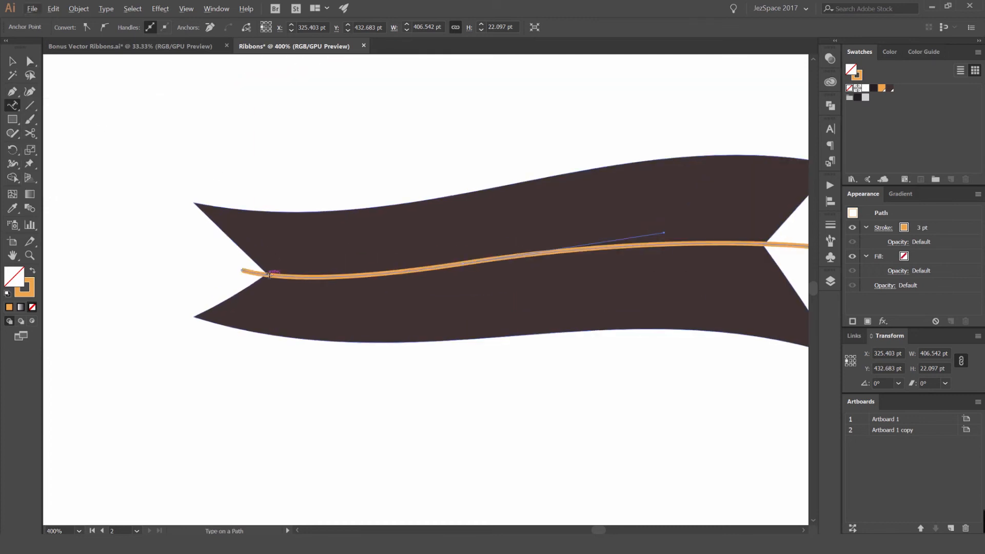
left_click(279, 276)
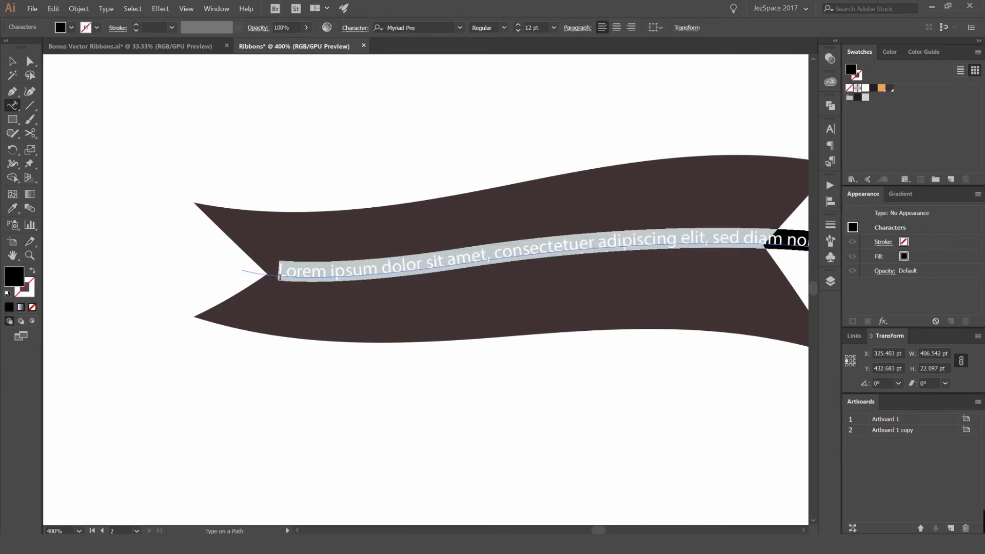
scroll(430, 243, "down", 1)
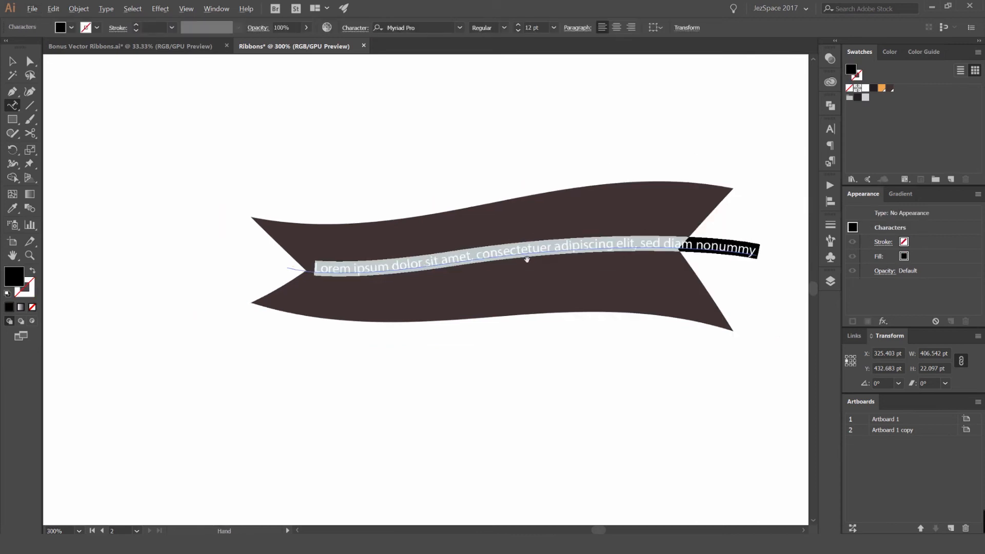
scroll(525, 260, "up", 1)
key("BackSpace")
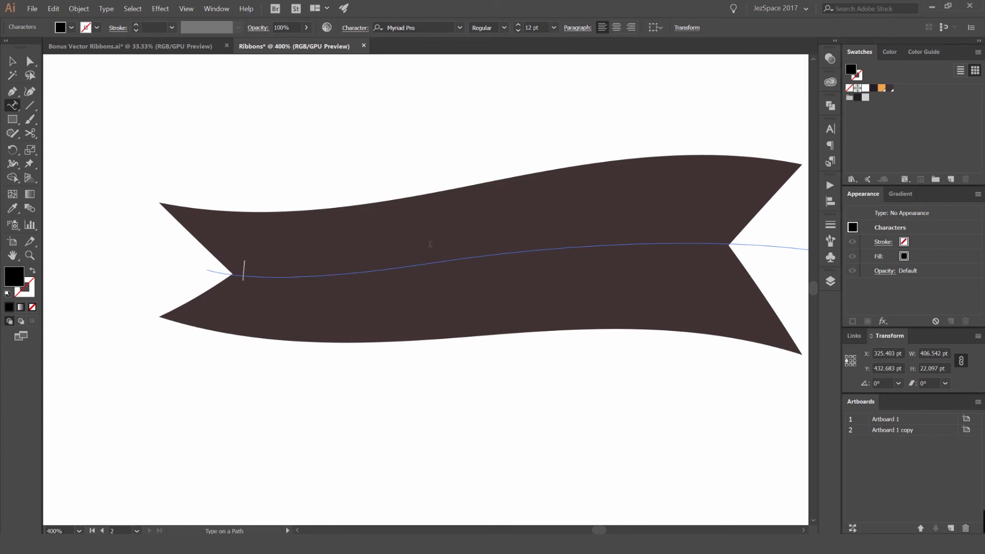
- Set the font to Futura Std Medium in the Character panel
left_click(833, 129)
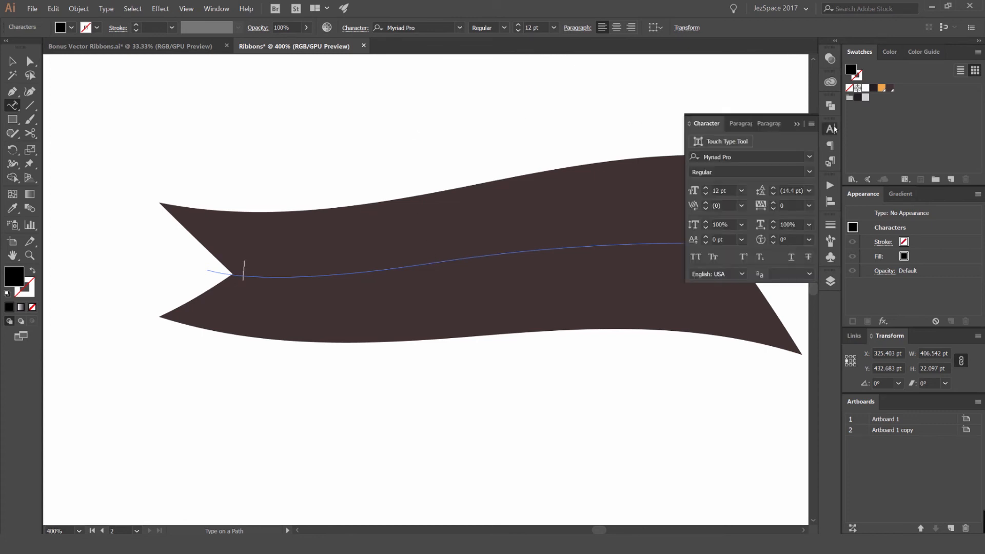
left_click(810, 156)
scroll(798, 333, "down", 12)
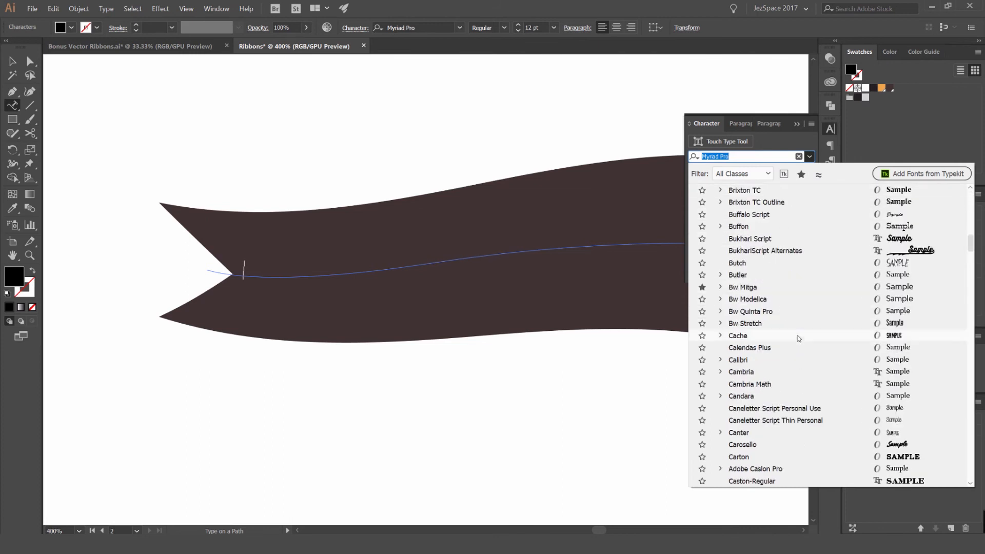
type("futura")
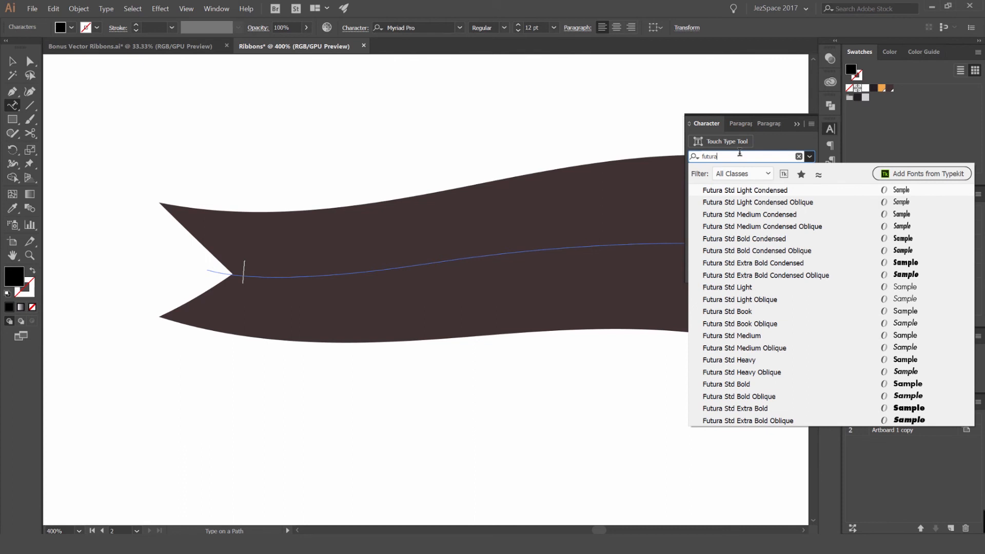
left_click(743, 335)
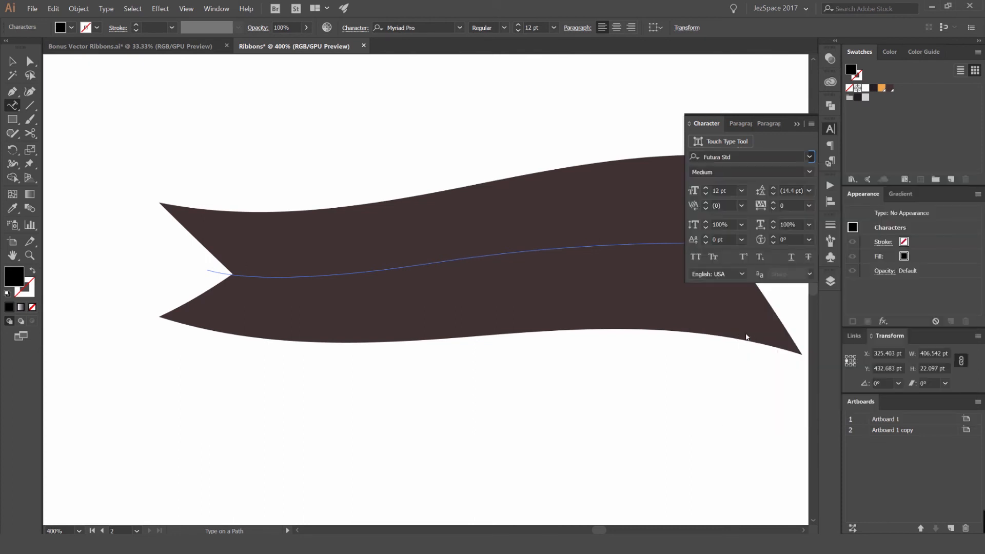
- Increase the font size to 28 pt
left_click(272, 267)
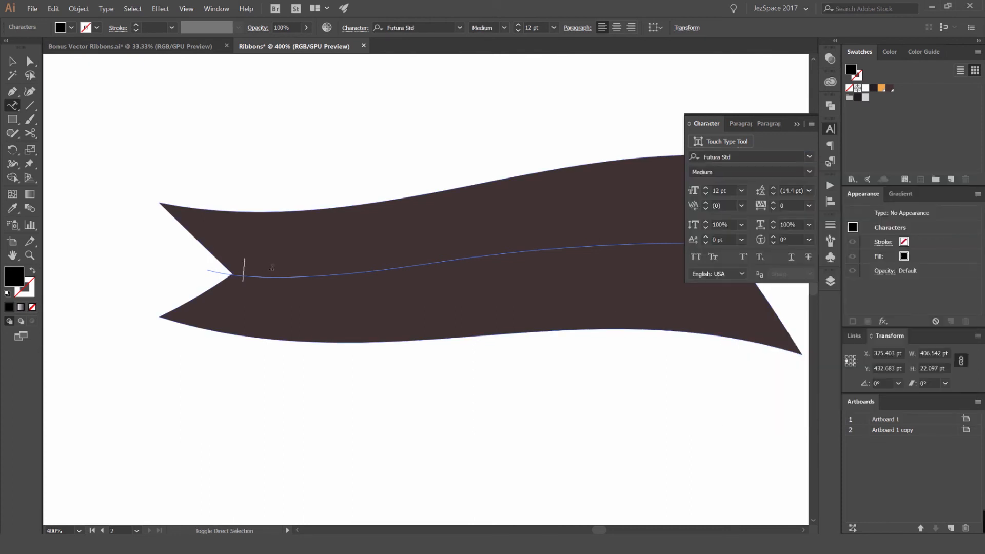
key("ctrl+shift+period")
key("ctrl+shift+period")
key("ctrl+shift+period")
key("ctrl+shift+period")
key("ctrl+shift+period")
key("ctrl+shift+period")
key("ctrl+shift+period")
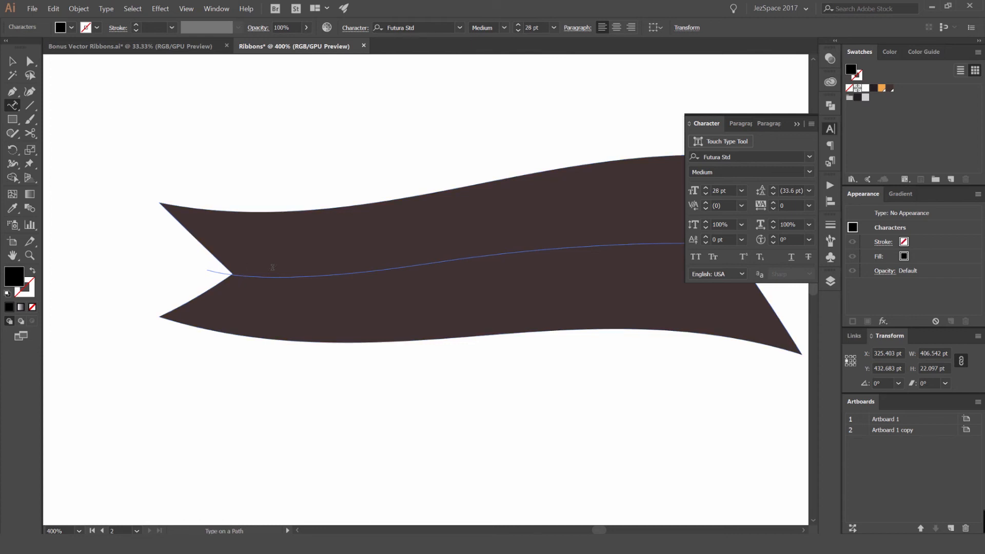
- Set the text fill to the orange swatch
type("df")
key("BackSpace")
key("BackSpace")
left_click(881, 87)
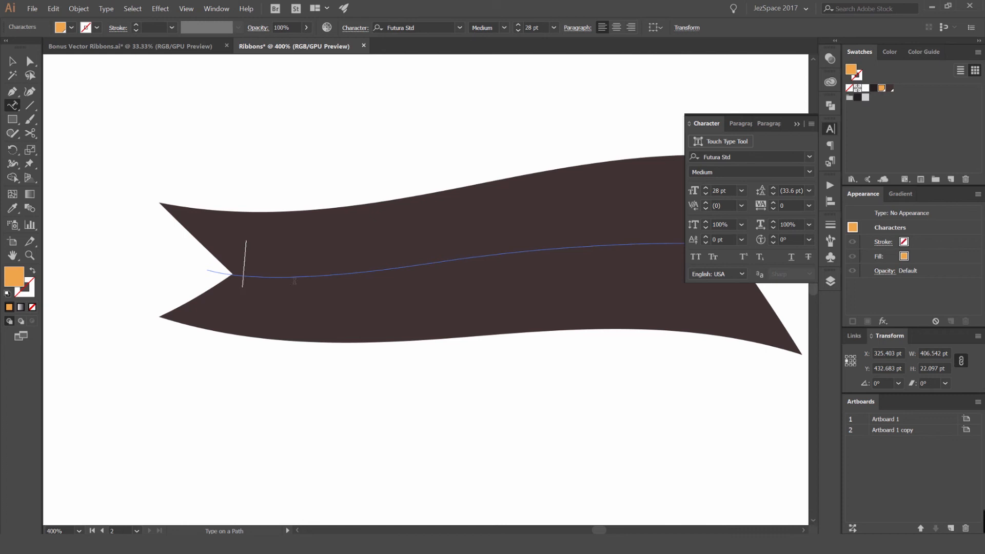
- Type HELLO CREATIVES along the path
type("HELL")
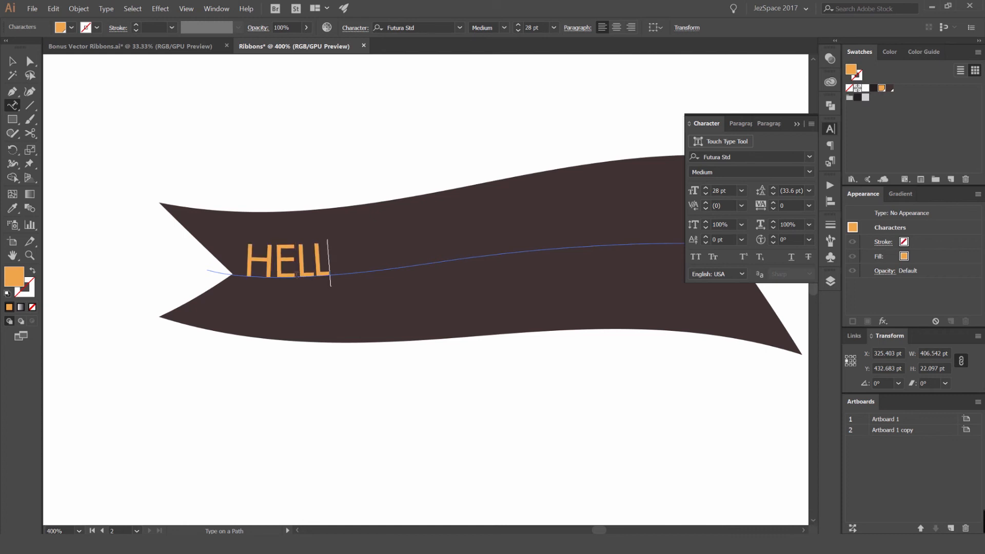
type("O CREAT")
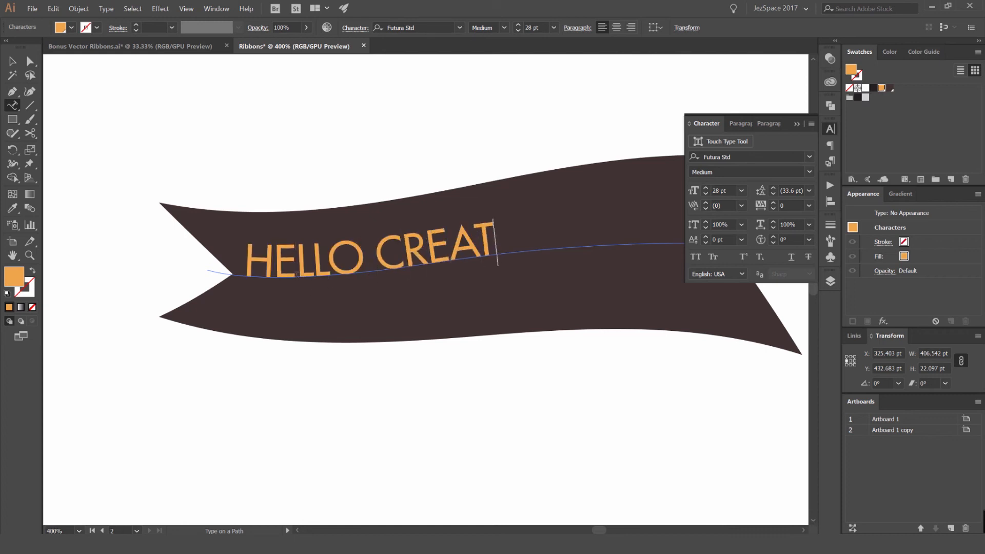
type("IVES")
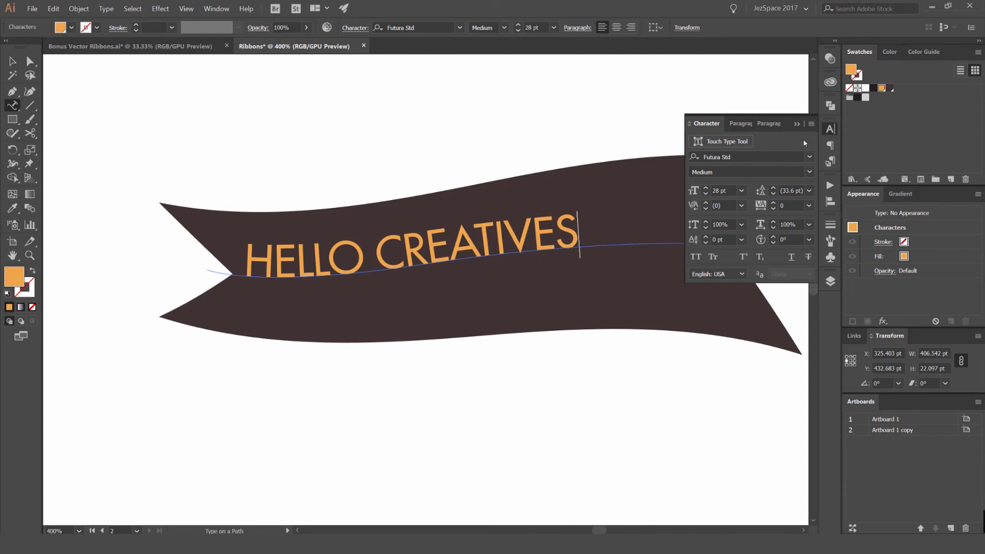
- Change the whole text to Futura Std Bold
key("ctrl+a")
left_click(814, 173)
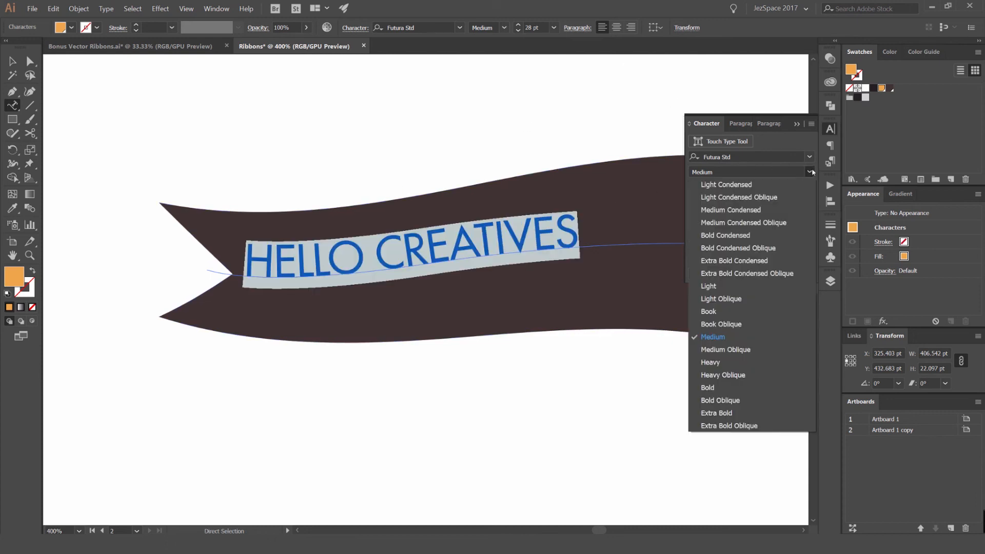
left_click(713, 362)
left_click(503, 238)
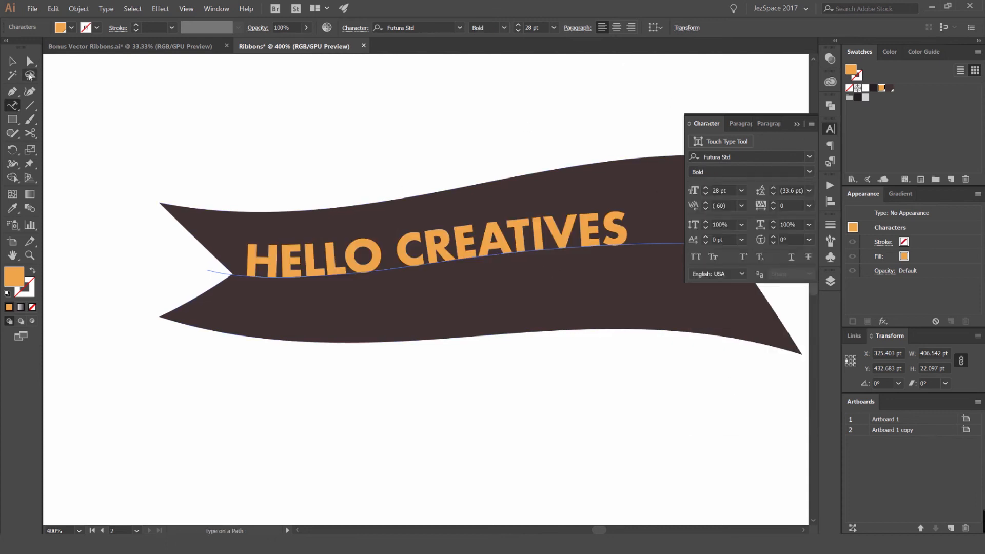
- Enlarge all of the ribbon text to 34 pt
left_click(12, 61)
key("ctrl+minus")
double_click(280, 203)
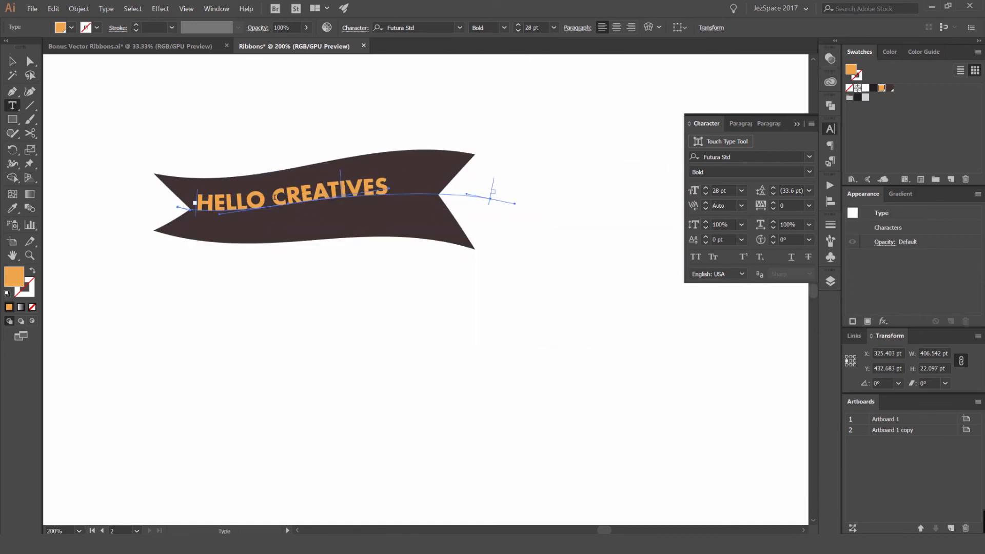
key("ctrl+a")
key("ctrl+shift+period")
key("ctrl+shift+period")
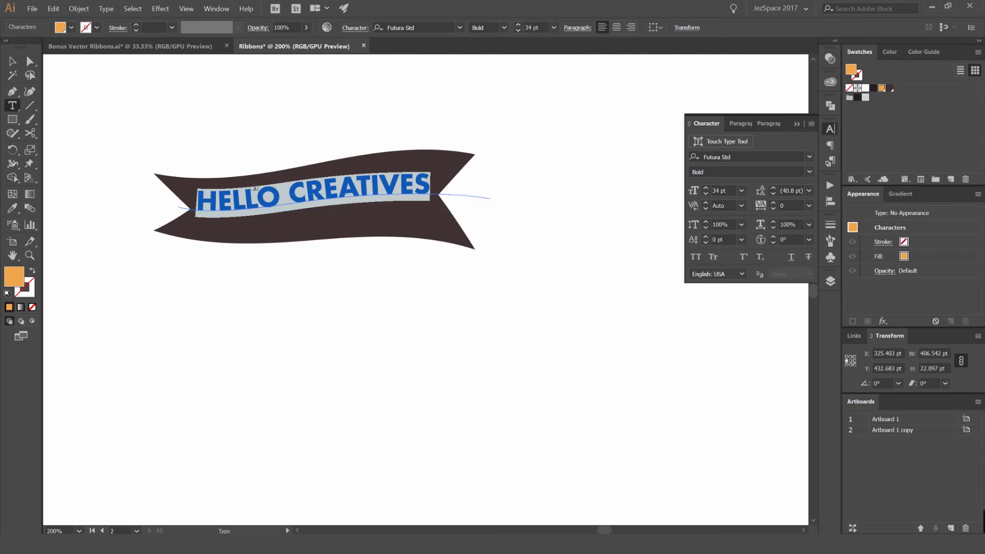
- Nudge the text path down and to the right to centre the words on the ribbon
left_click(13, 61)
key("Down")
key("Down")
key("Down")
key("Down")
key("Down")
key("Down")
key("Down")
key("Right")
key("Right")
key("Right")
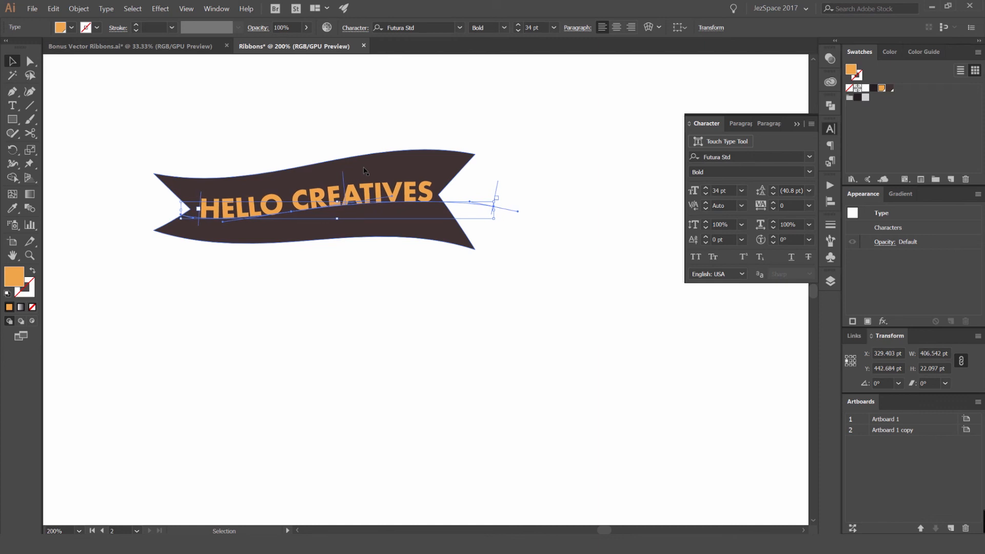
- Review the finished text ribbon at different zoom levels
left_click(459, 116)
scroll(282, 208, "up", 1)
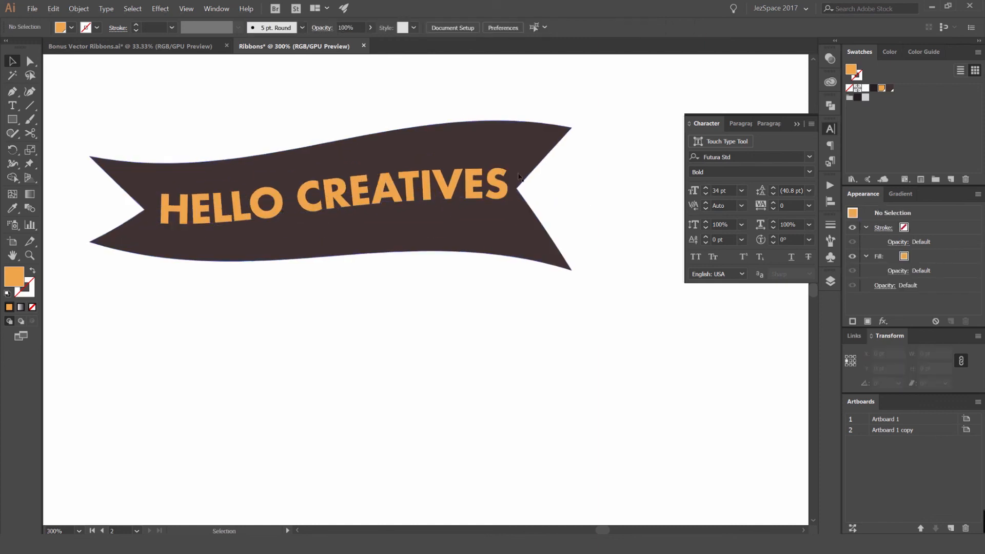
scroll(571, 158, "down", 3)
key("ctrl+minus")
scroll(545, 209, "up", 2)
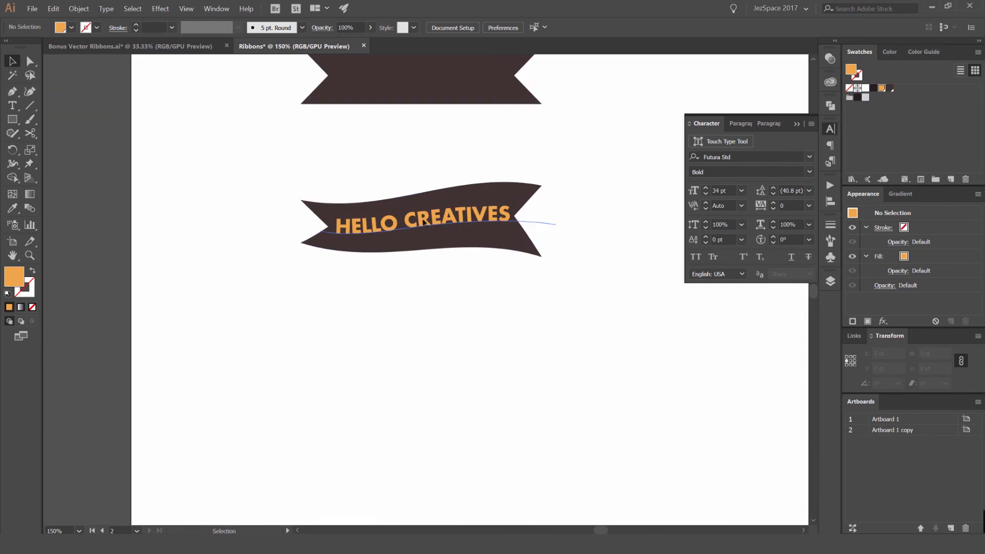
- Change the ribbon text's font to Bw Stretch Black
scroll(544, 177, "down", 2)
scroll(484, 223, "up", 3)
left_click(439, 204)
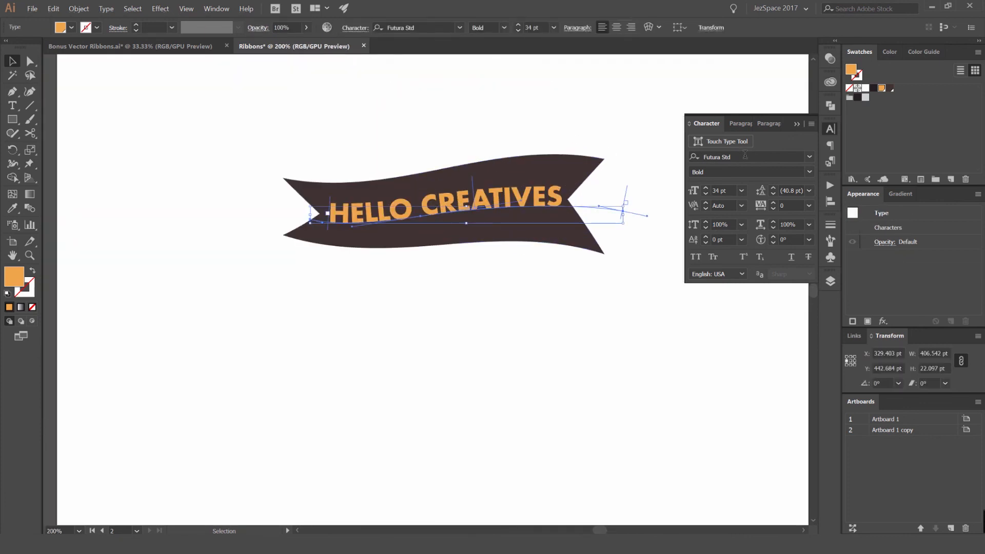
scroll(440, 204, "up", 1)
left_click(730, 156)
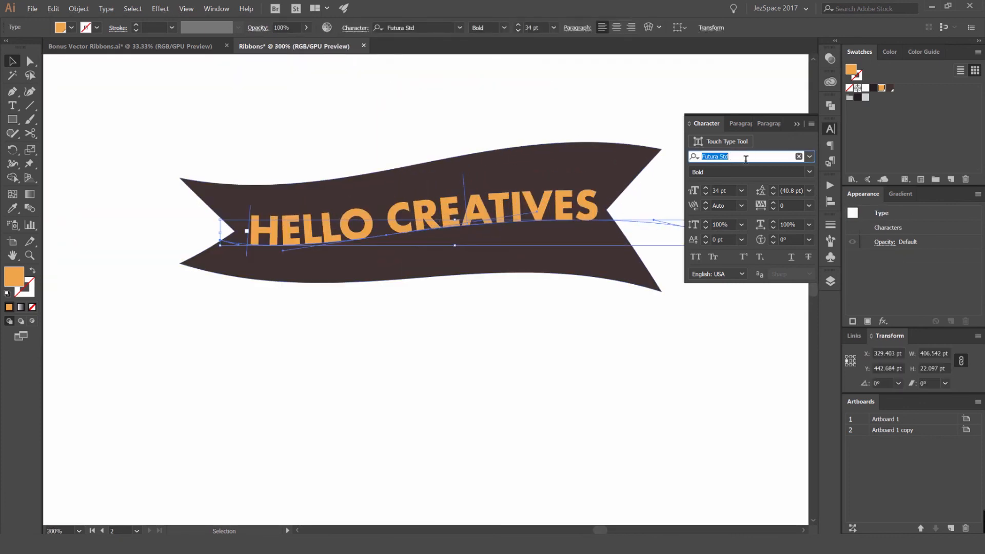
type("BW")
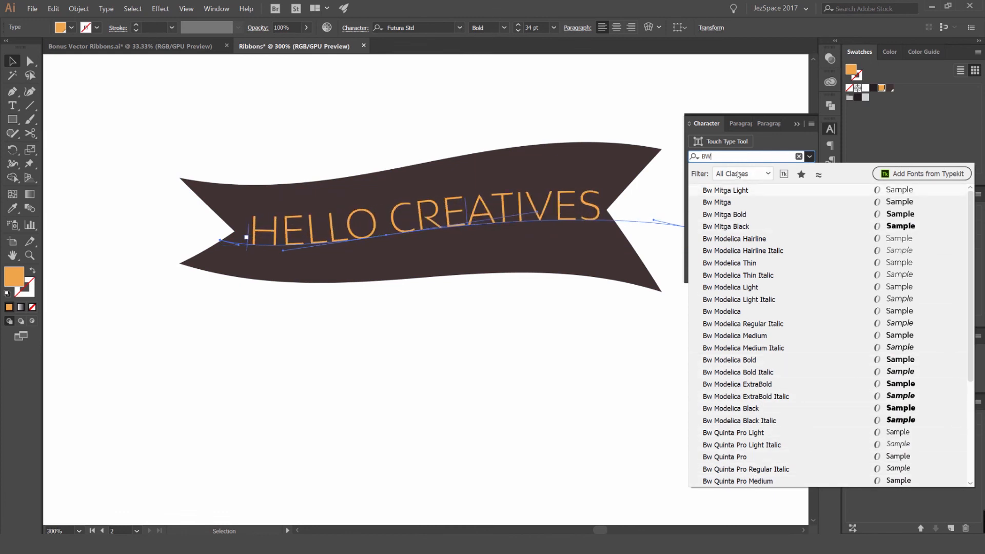
type(" STRE")
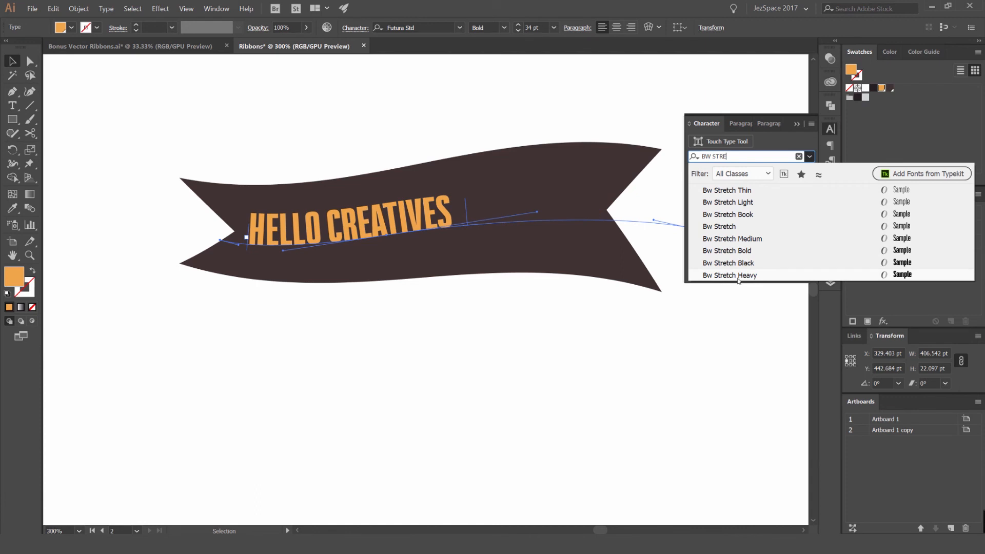
left_click(738, 263)
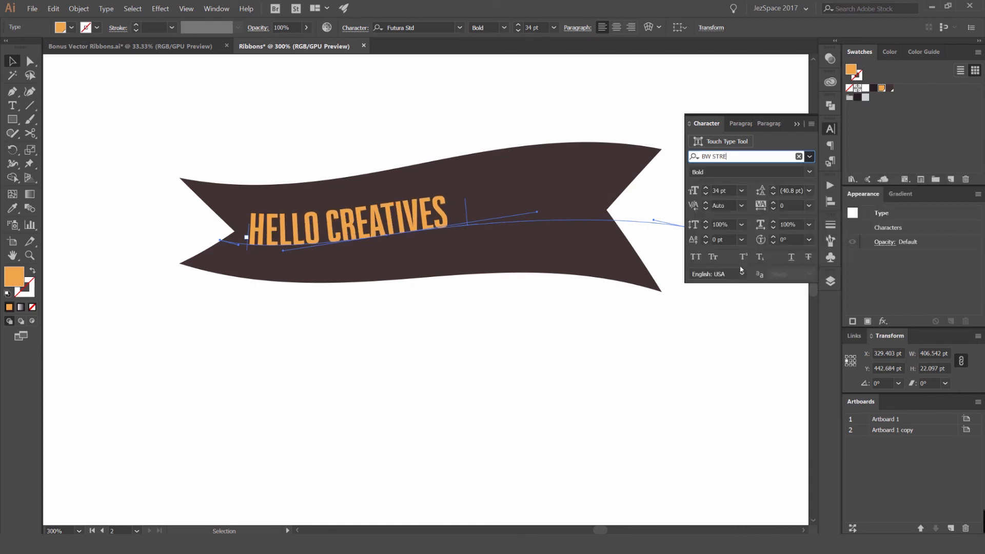
- Enlarge the ribbon text to 60 pt and nudge the text path down to keep the words centred on the ribbon
key("ctrl+shift+period")
key("ctrl+shift+period")
key("ctrl+shift+period")
key("ctrl+shift+period")
key("ctrl+shift+period")
key("ctrl+shift+period")
key("ctrl+shift+period")
key("ctrl+shift+period")
key("ctrl+shift+period")
key("ctrl+shift+period")
key("ctrl+shift+period")
key("ctrl+shift+period")
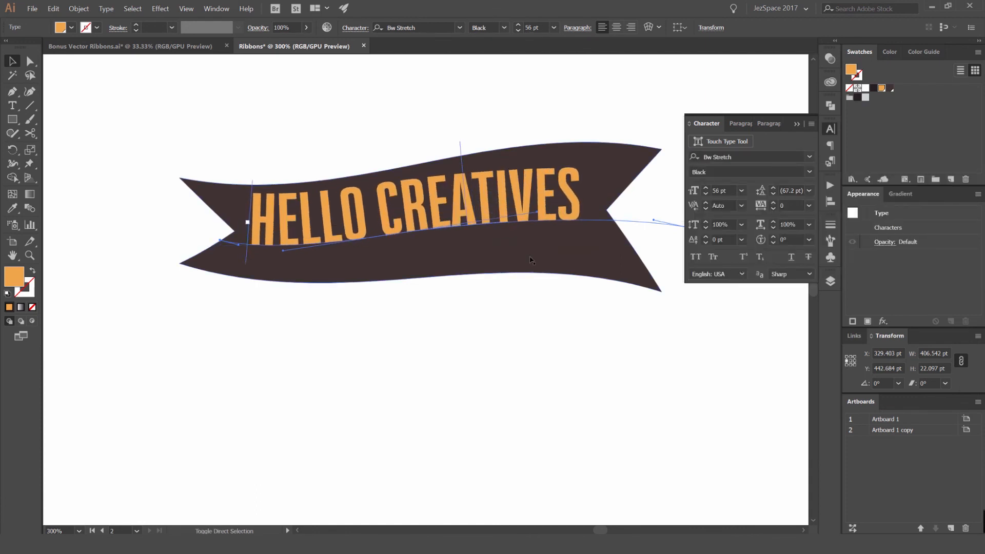
key("shift+Down")
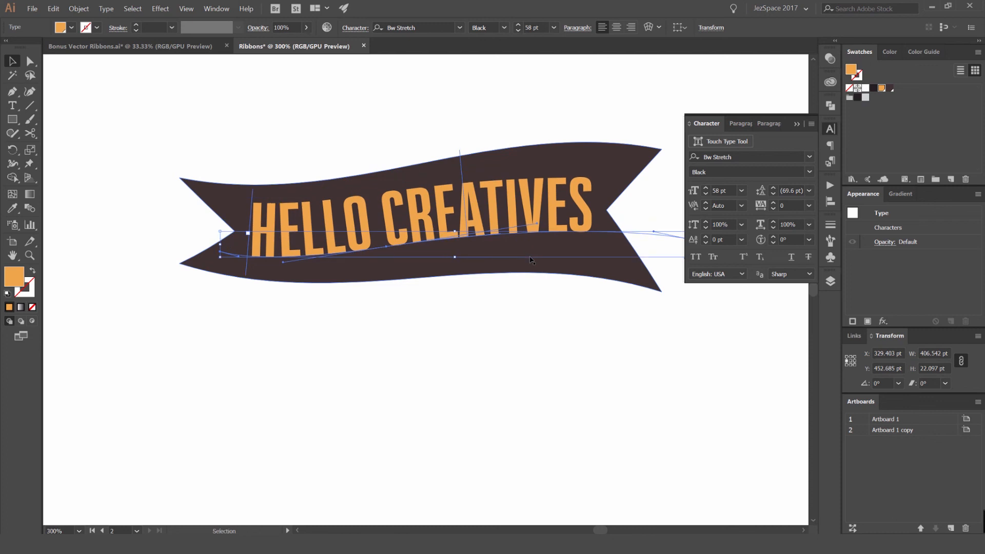
key("ctrl+shift+period")
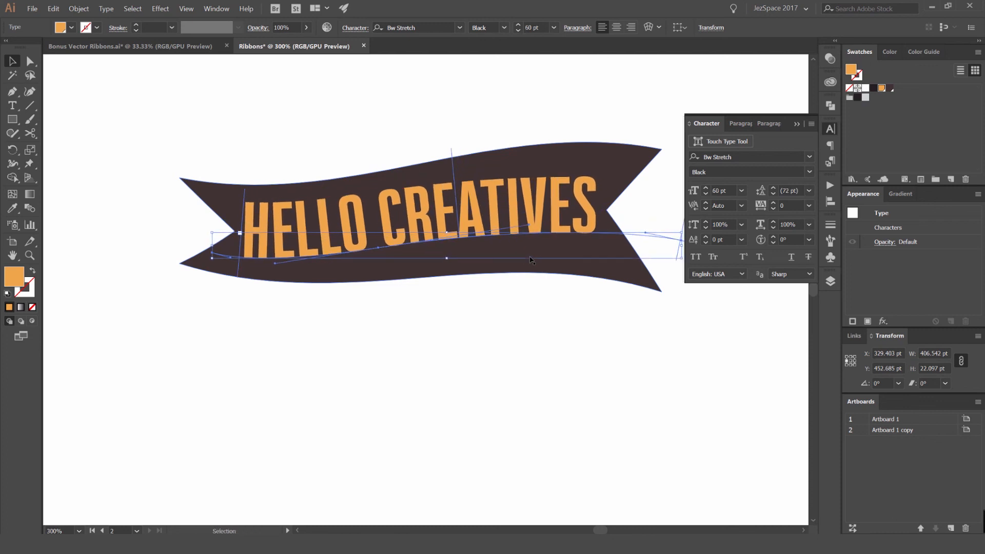
key("Right")
key("Down")
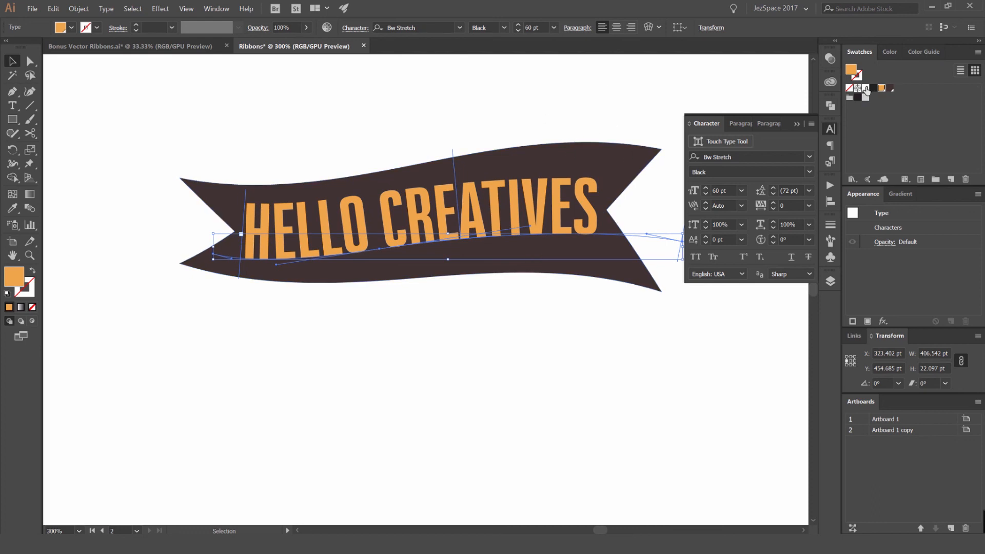
- Zoom out and inspect the restyled text ribbon alongside the plain notched ribbon
key("ctrl+minus")
key("ctrl+minus")
key("ctrl+t")
left_click(718, 94)
left_click_drag(673, 115, 541, 204)
left_click(484, 237)
left_click(651, 193)
scroll(539, 234, "down", 2)
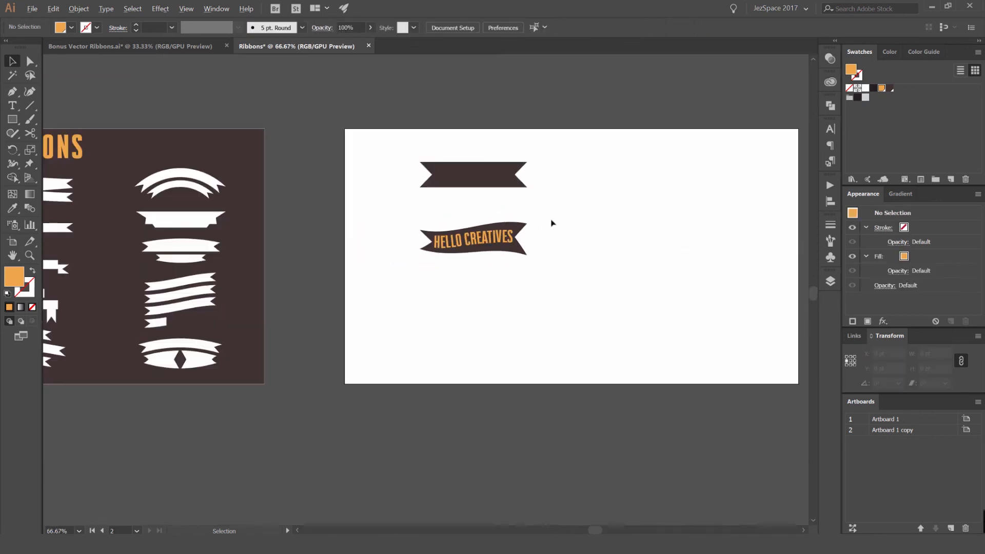
scroll(506, 234, "up", 3)
scroll(461, 200, "down", 1)
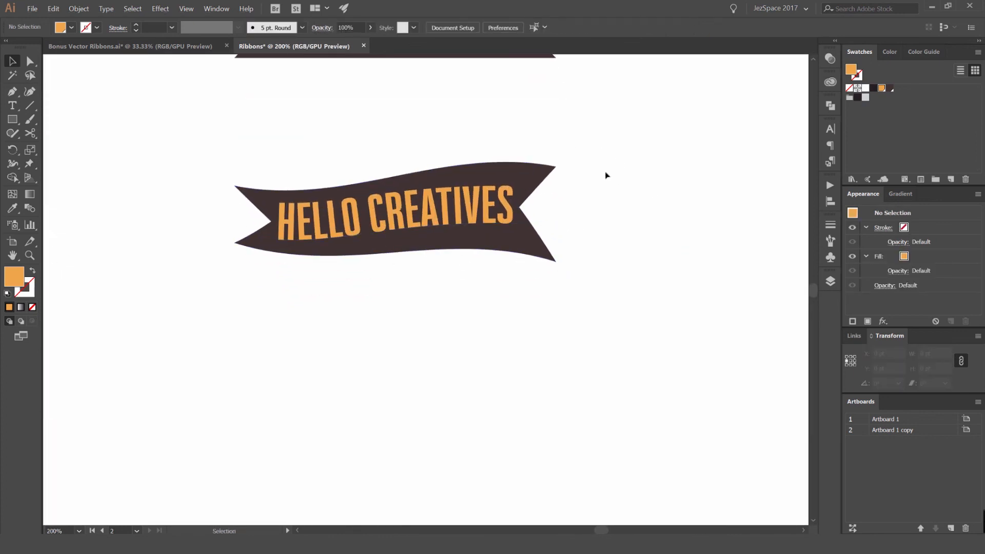
scroll(513, 187, "down", 2)
left_click_drag(584, 148, 513, 180)
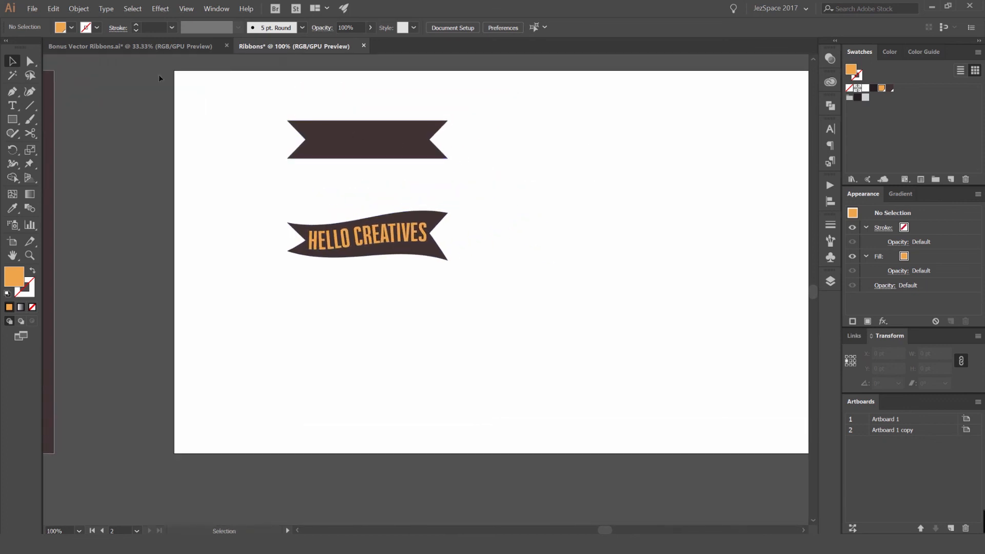
scroll(454, 124, "up", 4)
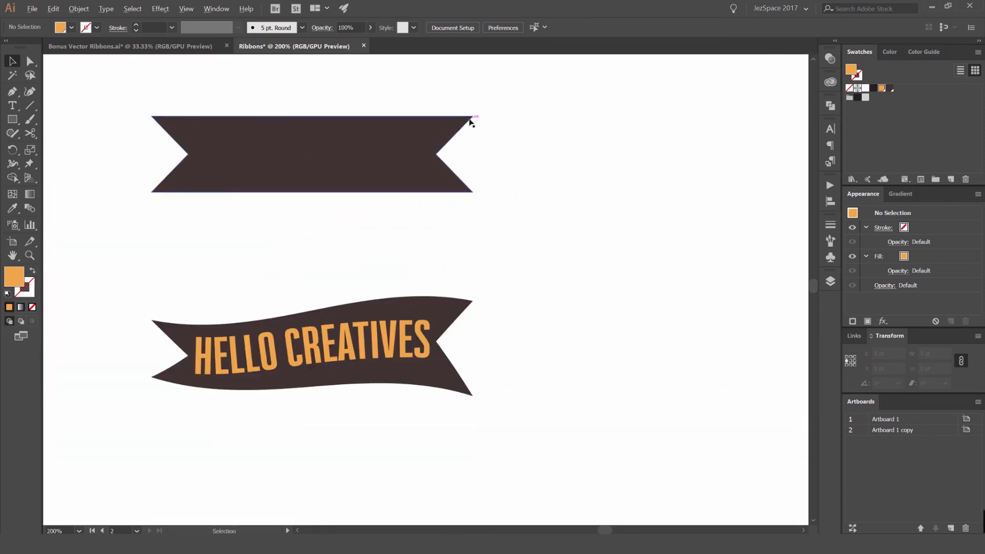
- Round all corners of the plain notched ribbon using the live corner widget
left_click(541, 178)
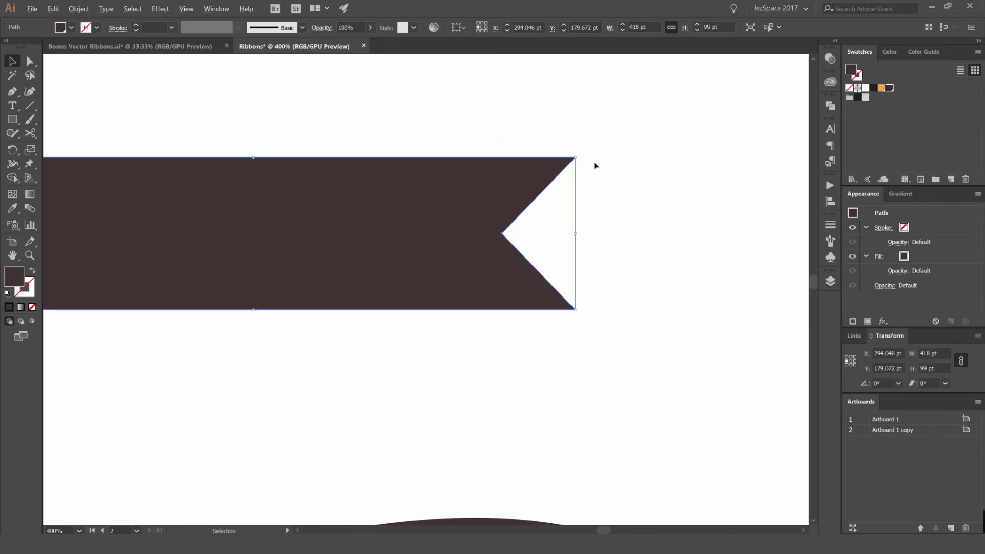
key("a")
scroll(582, 163, "up", 1)
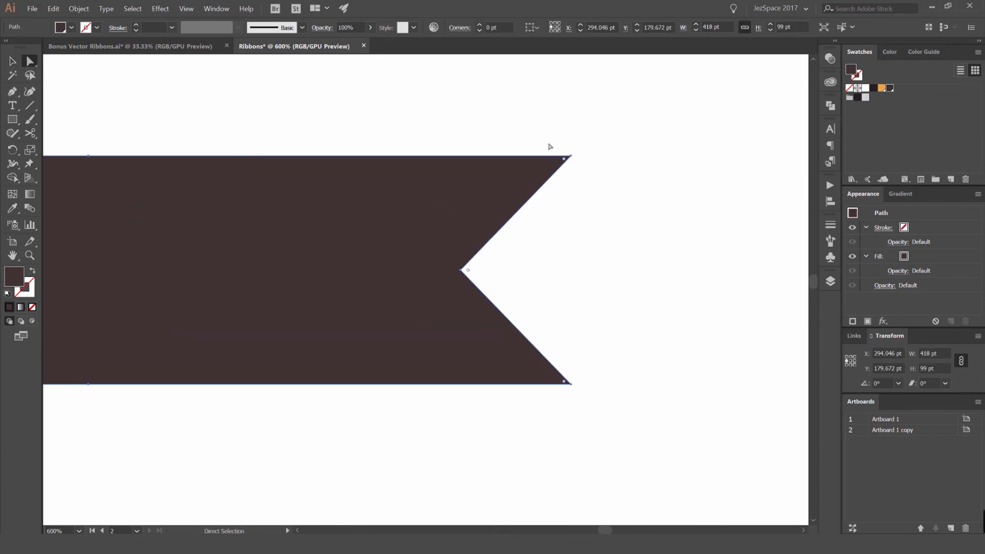
left_click_drag(564, 163, 554, 201)
key("v")
left_click(651, 184)
scroll(650, 188, "down", 2)
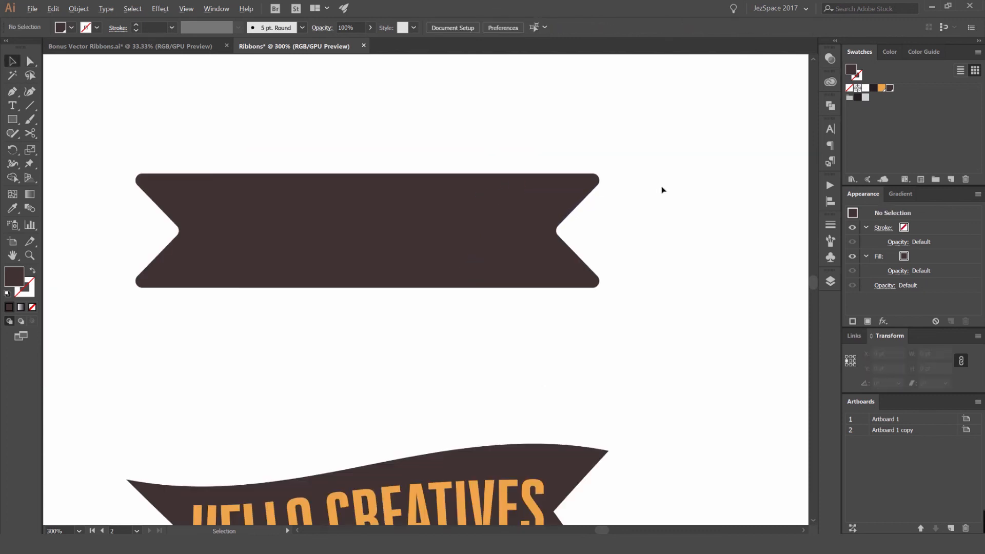
- Reshape the plain ribbon's right-hand notch by moving its inner point, making the notch much shallower
scroll(589, 216, "up", 2)
left_click_drag(501, 267, 498, 270)
left_click_drag(529, 237, 385, 237)
key("ctrl+z")
key("a")
left_click(550, 235)
left_click_drag(553, 211, 524, 267)
key("ctrl+z")
left_click_drag(555, 229, 331, 256)
left_click(598, 234)
scroll(645, 227, "down", 4)
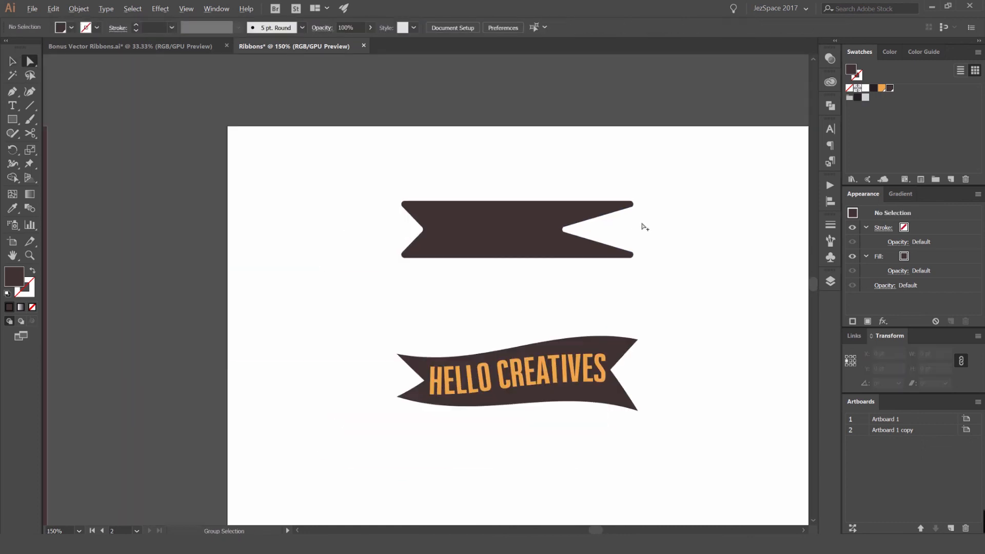
scroll(598, 238, "up", 2)
key("ctrl+z")
left_click_drag(642, 210, 440, 209)
left_click(701, 212)
- Begin drawing a new curved ribbon-tail shape with the Pen tool in the empty area beside the ribbons
scroll(436, 211, "down", 4)
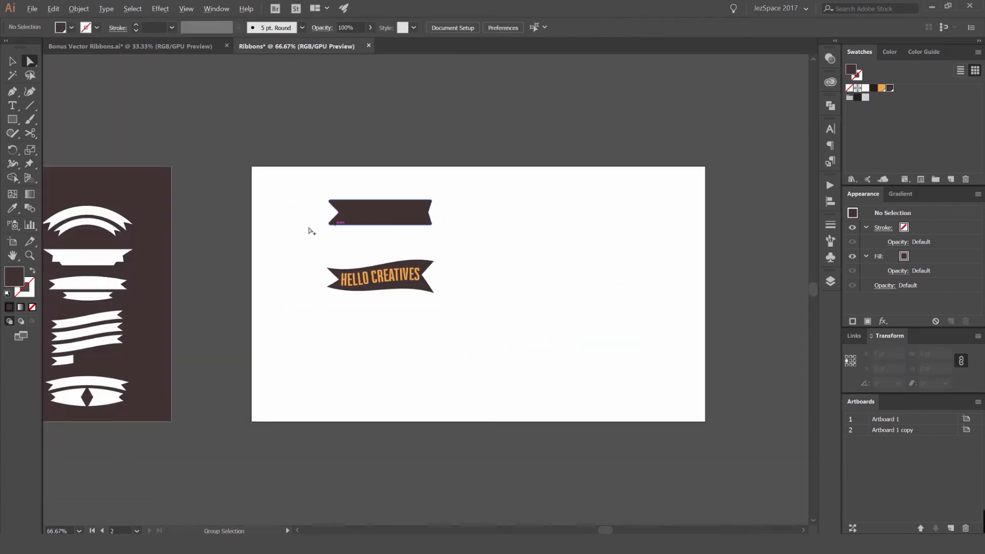
scroll(310, 229, "down", 1)
left_click_drag(251, 233, 451, 183)
scroll(251, 250, "up", 2)
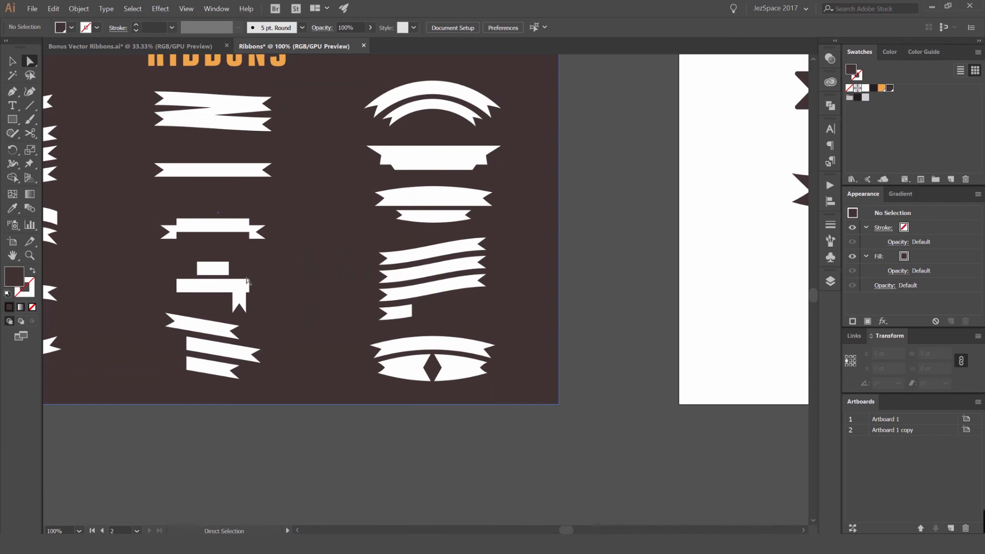
left_click_drag(124, 275, 361, 246)
left_click_drag(501, 213, 423, 270)
left_click_drag(643, 135, 469, 150)
left_click_drag(647, 194, 321, 206)
scroll(633, 164, "up", 2)
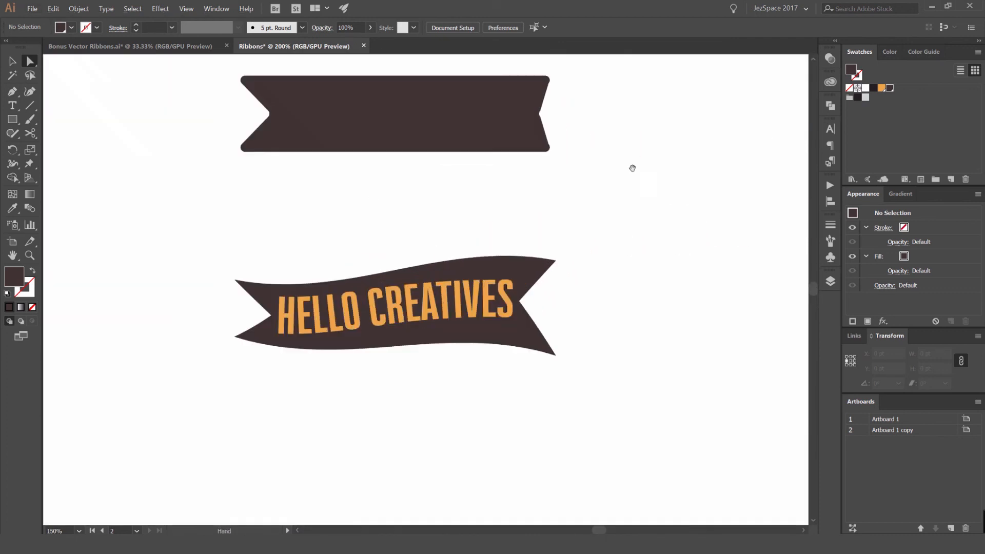
left_click_drag(633, 165, 484, 184)
key("p")
left_click(491, 162)
key("ctrl+z")
left_click(469, 183)
left_click_drag(613, 168, 672, 183)
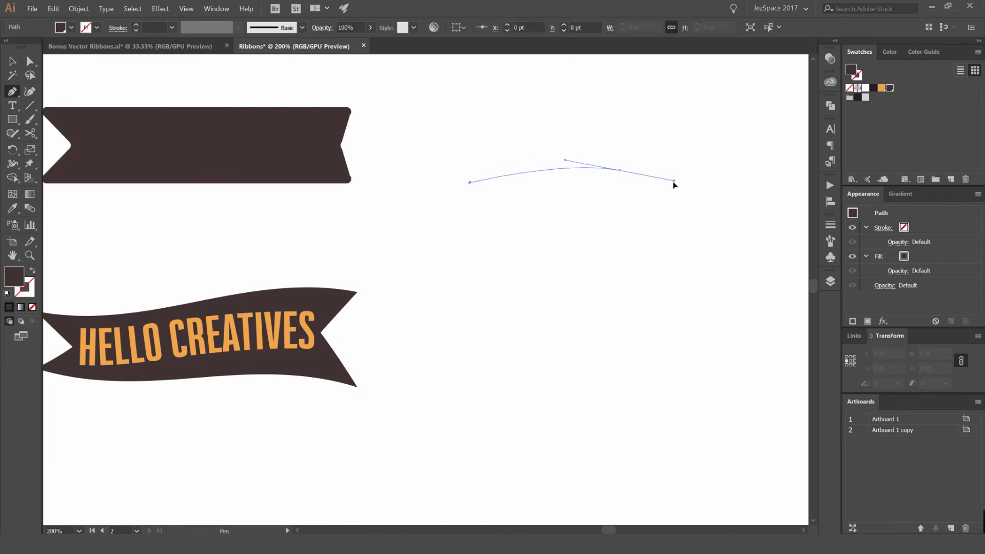
left_click_drag(637, 221, 710, 223)
- Continue the Pen path into a curled hook, then close it back at the starting point and deselect
scroll(679, 221, "up", 2)
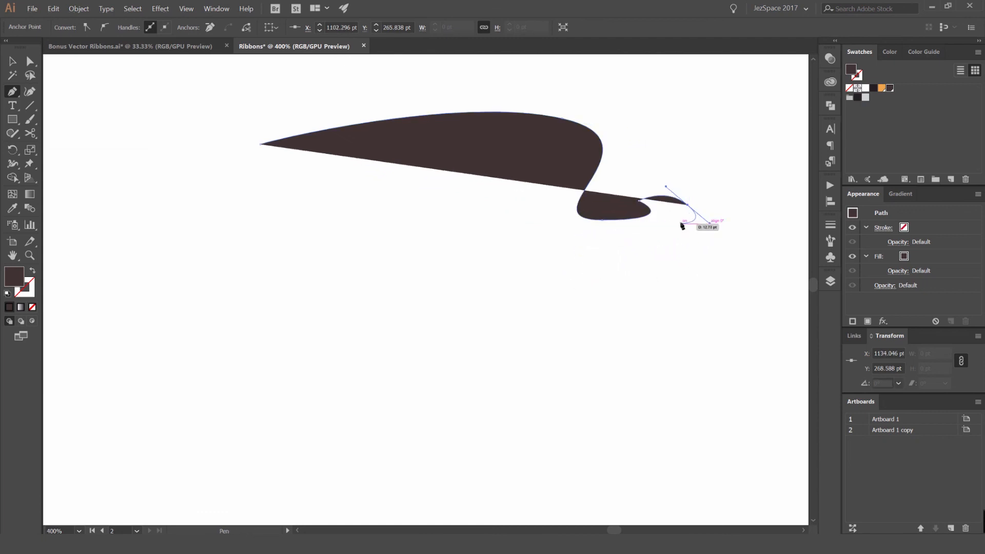
left_click_drag(648, 236, 626, 235)
left_click_drag(546, 234, 519, 165)
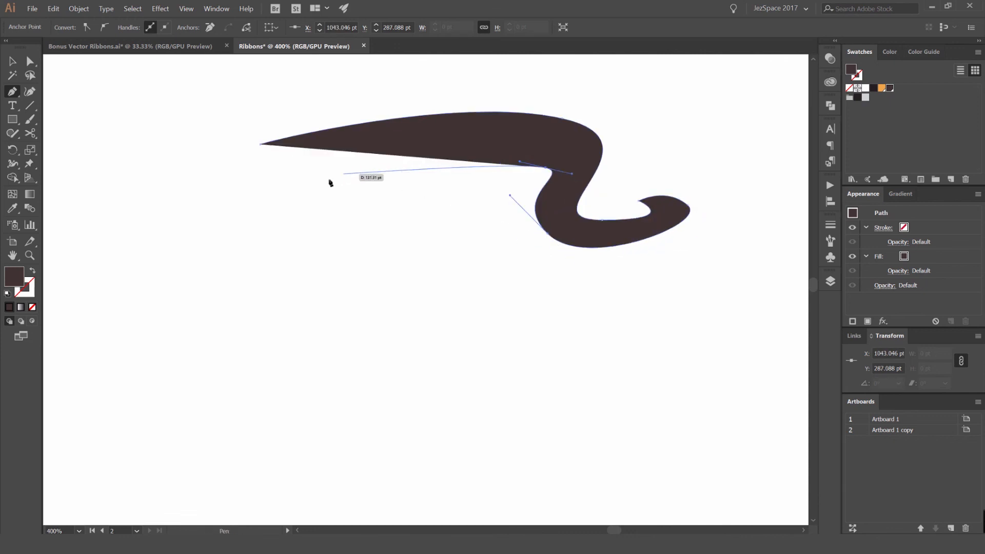
left_click_drag(281, 247, 261, 276)
left_click(281, 247)
left_click_drag(262, 143, 283, 92)
key("v")
scroll(604, 137, "down", 5)
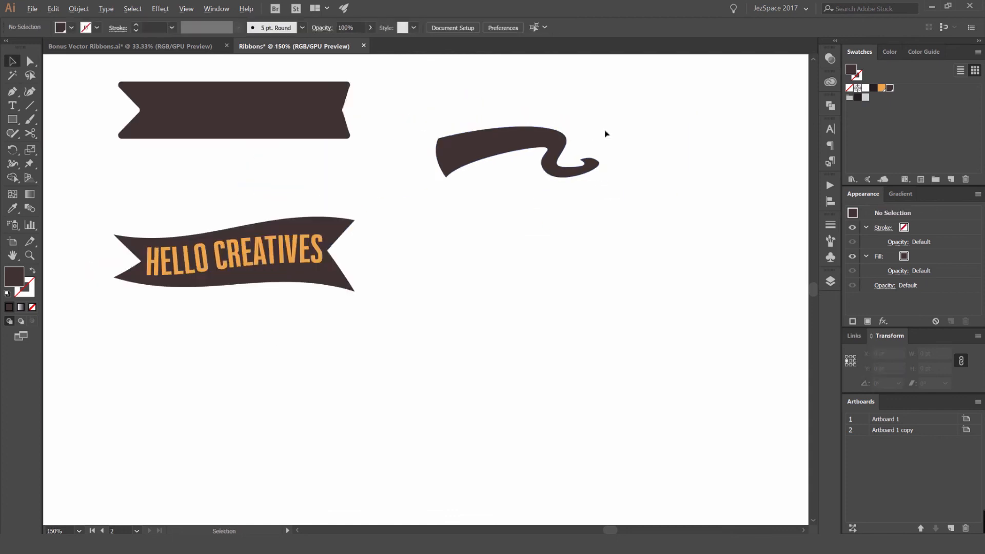
scroll(589, 163, "up", 6)
left_click(617, 179)
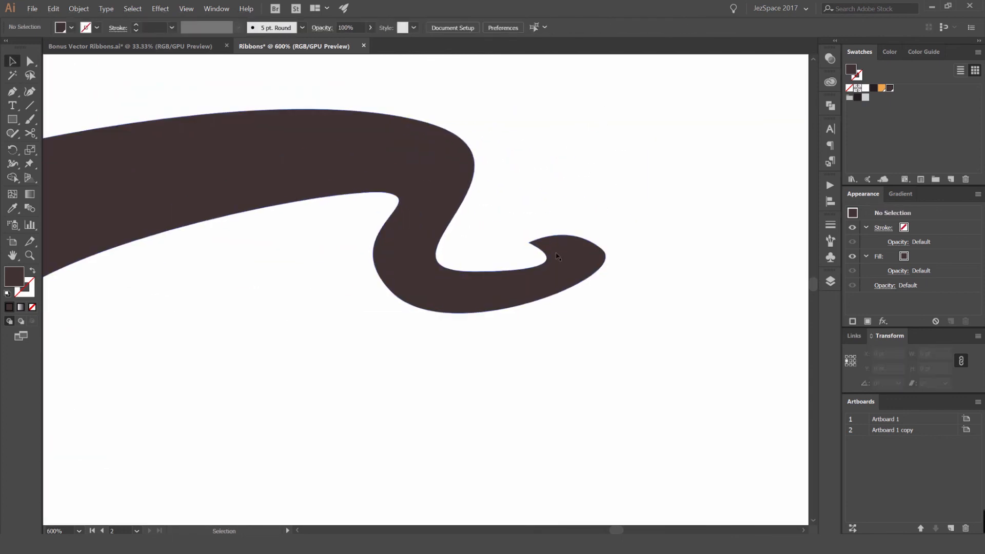
scroll(500, 191, "down", 1)
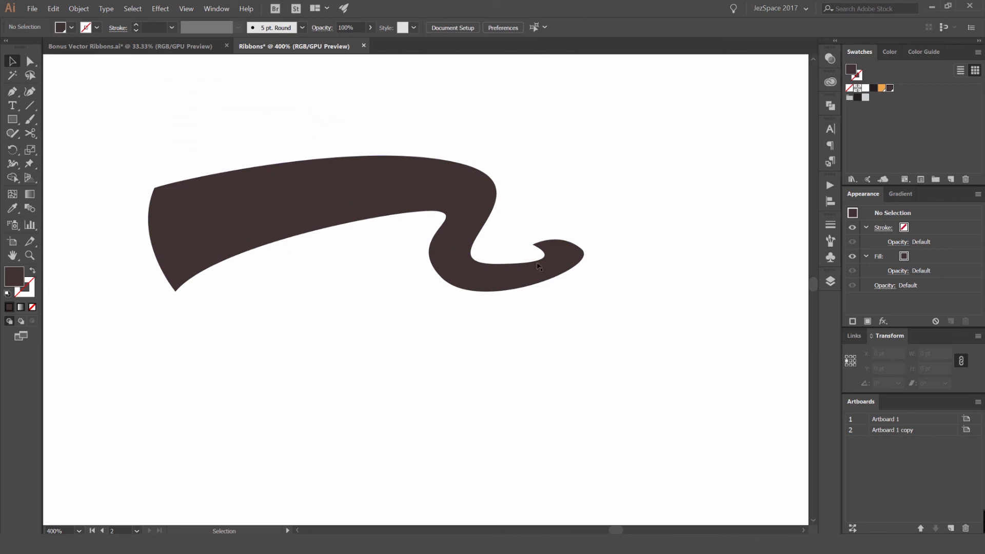
scroll(538, 236, "down", 2)
scroll(578, 183, "down", 1)
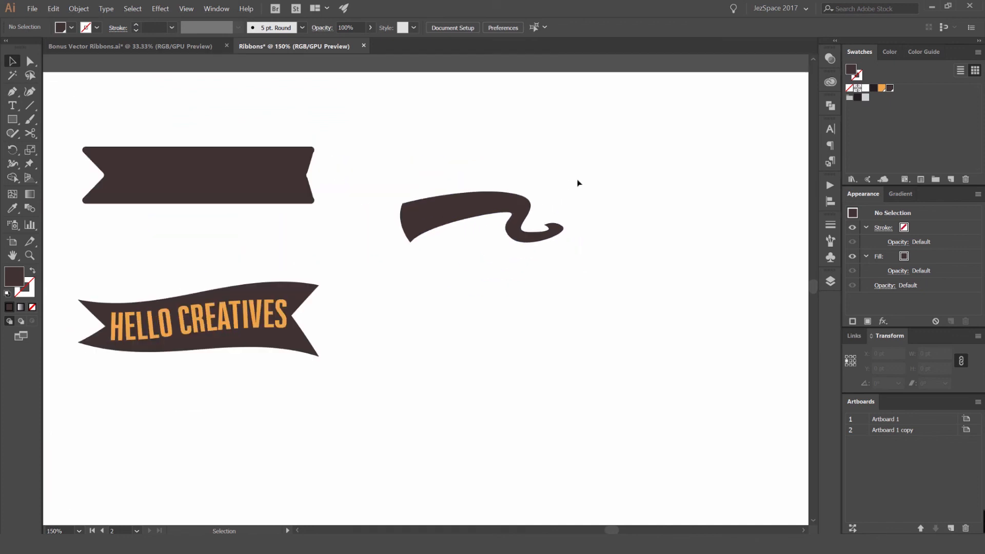